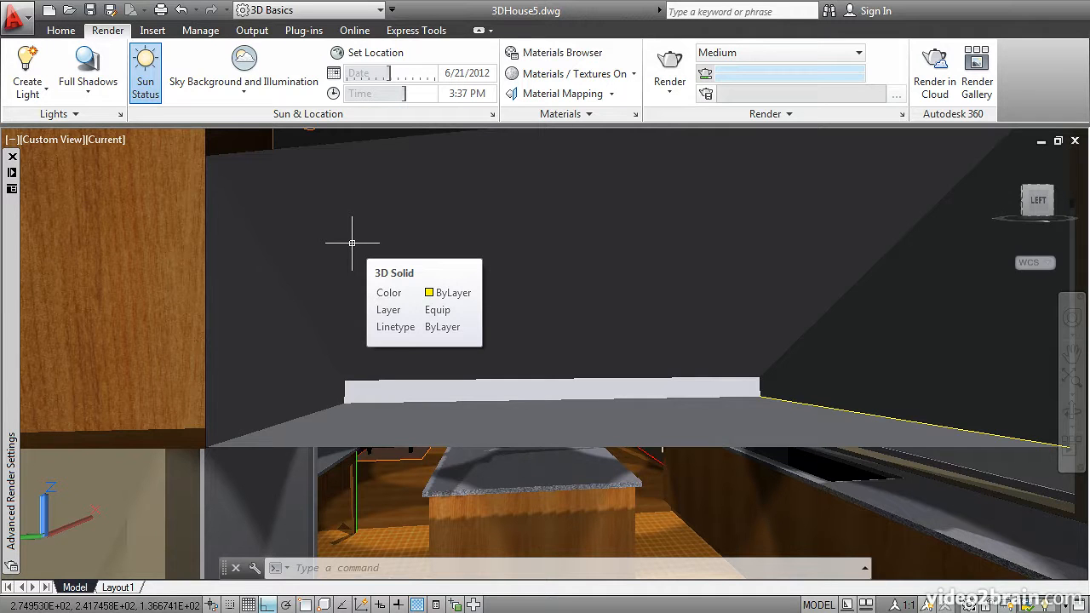
# Step: Set the visual style of the saved View from Kitchen to Wireframe and restore that view
pyautogui.write('v')
pyautogui.press('Return')
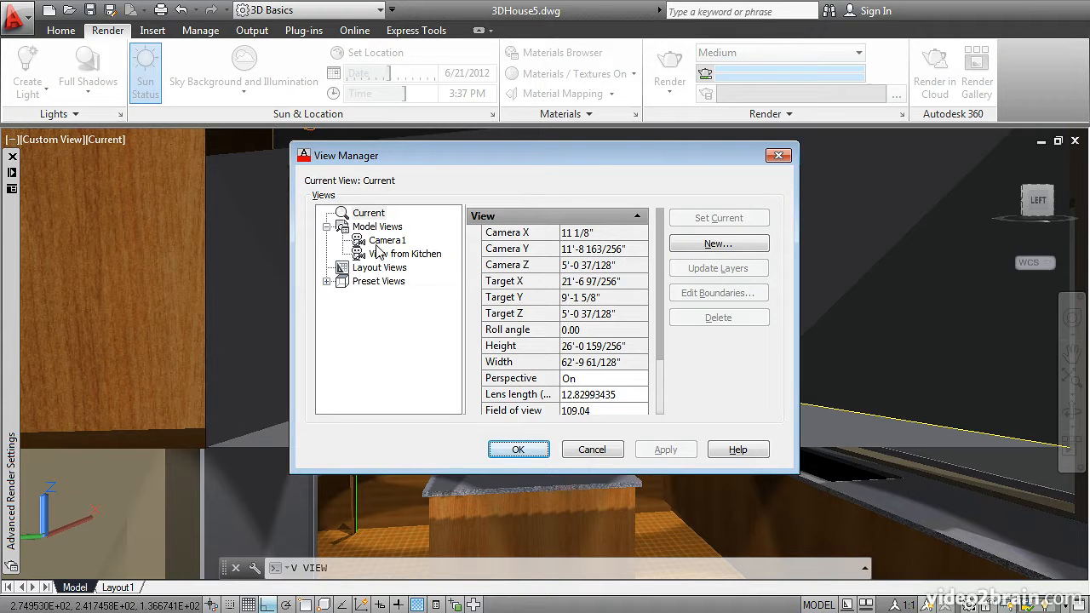
pyautogui.click(404, 255)
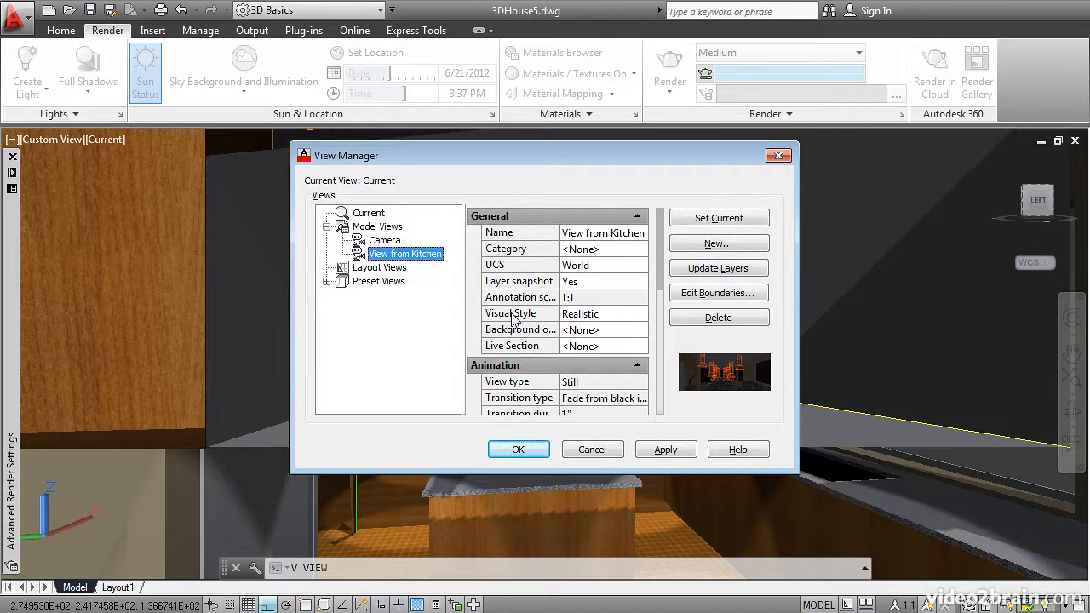
pyautogui.click(600, 315)
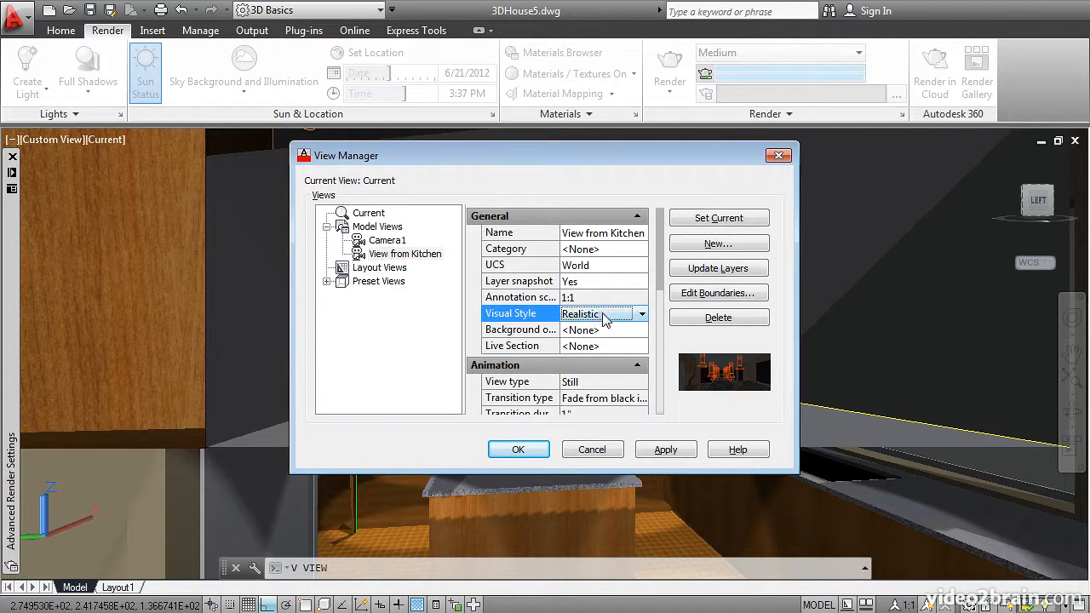
pyautogui.click(602, 315)
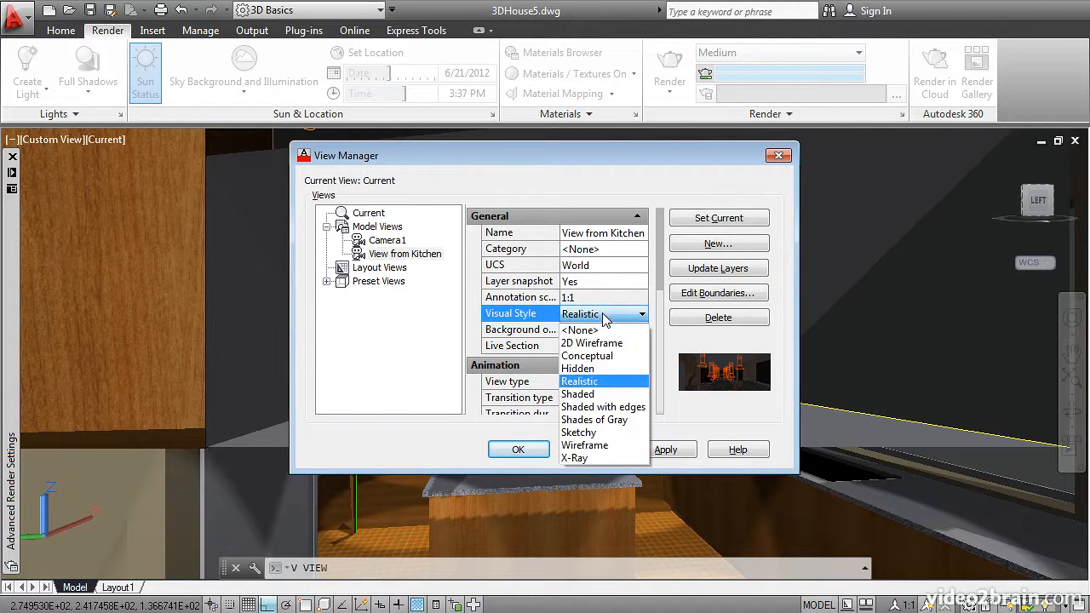
pyautogui.click(604, 445)
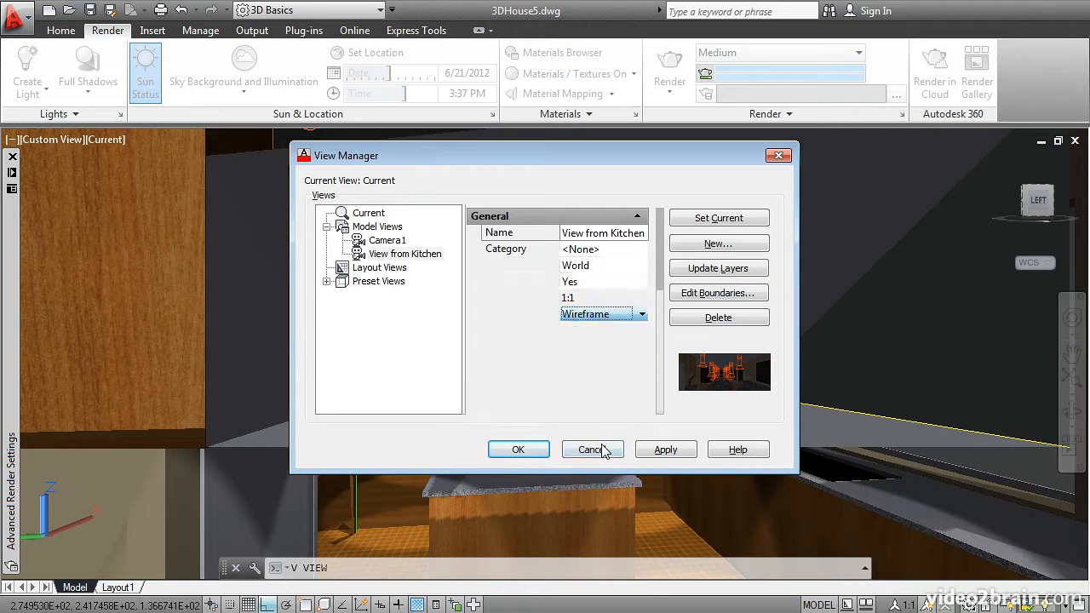
pyautogui.click(520, 452)
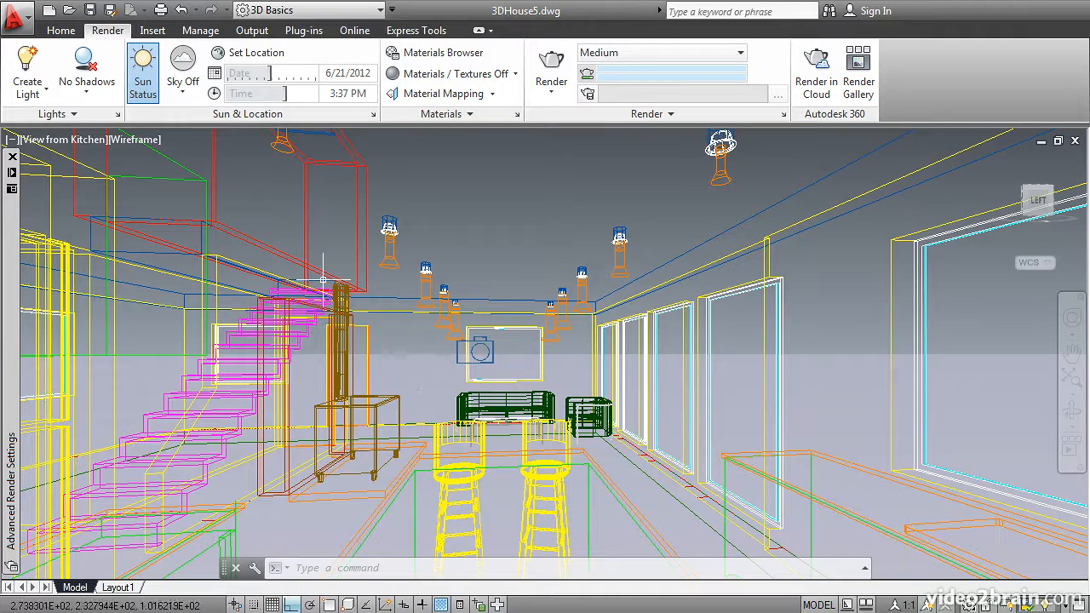
# Step: Set the sky to Sky Background and Illumination and turn on Full Shadows
pyautogui.click(186, 88)
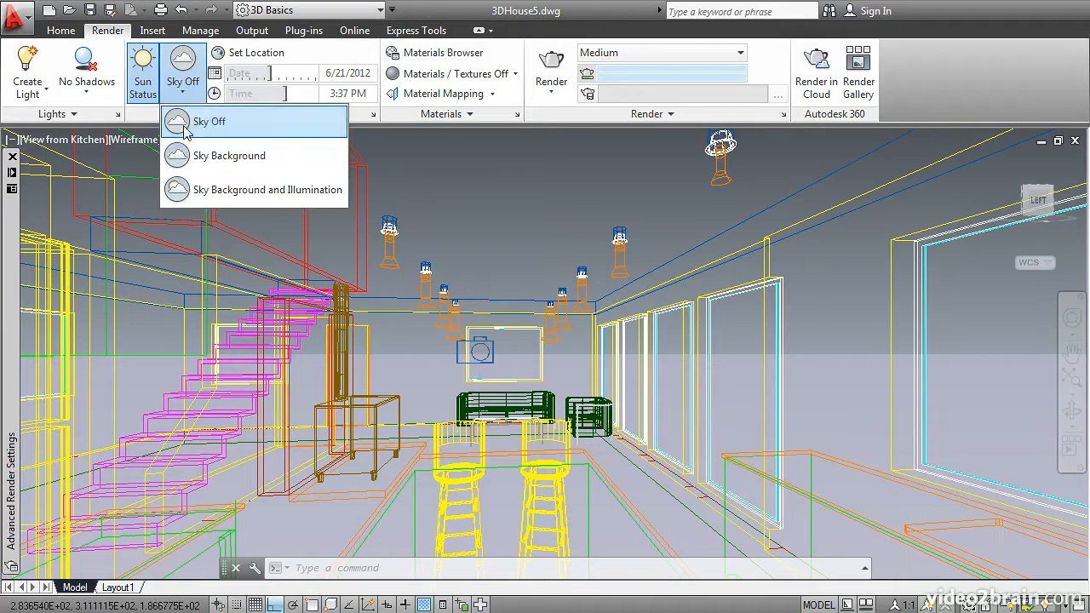
pyautogui.click(205, 190)
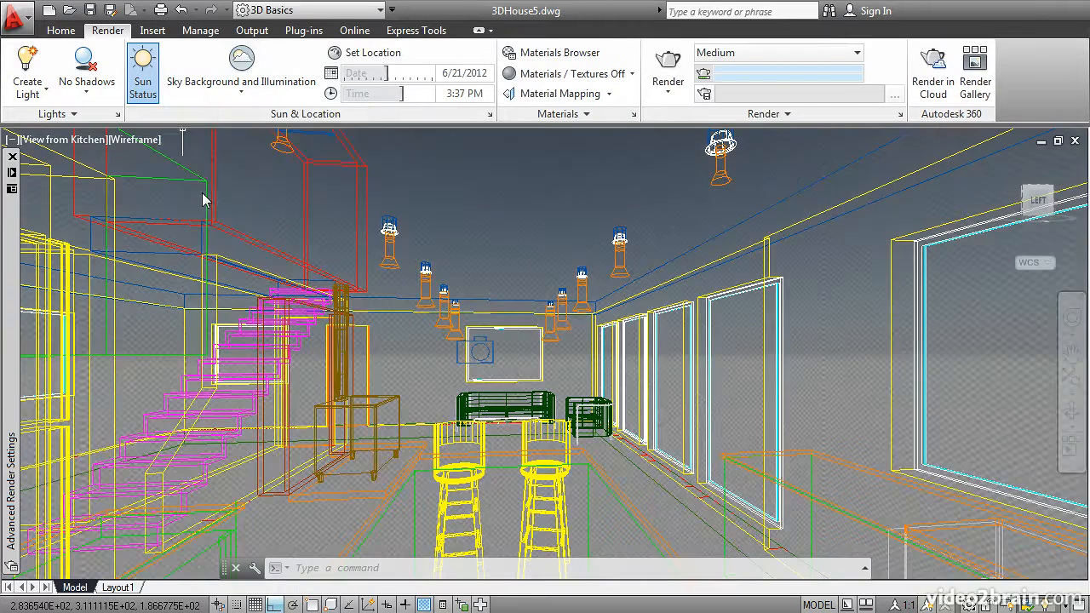
pyautogui.click(83, 99)
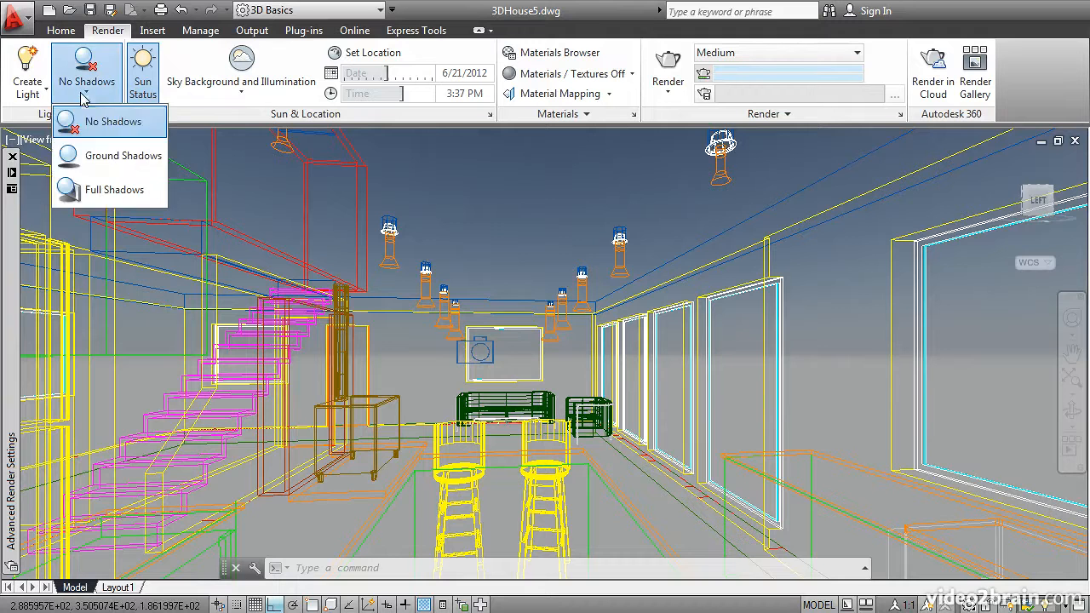
pyautogui.click(92, 189)
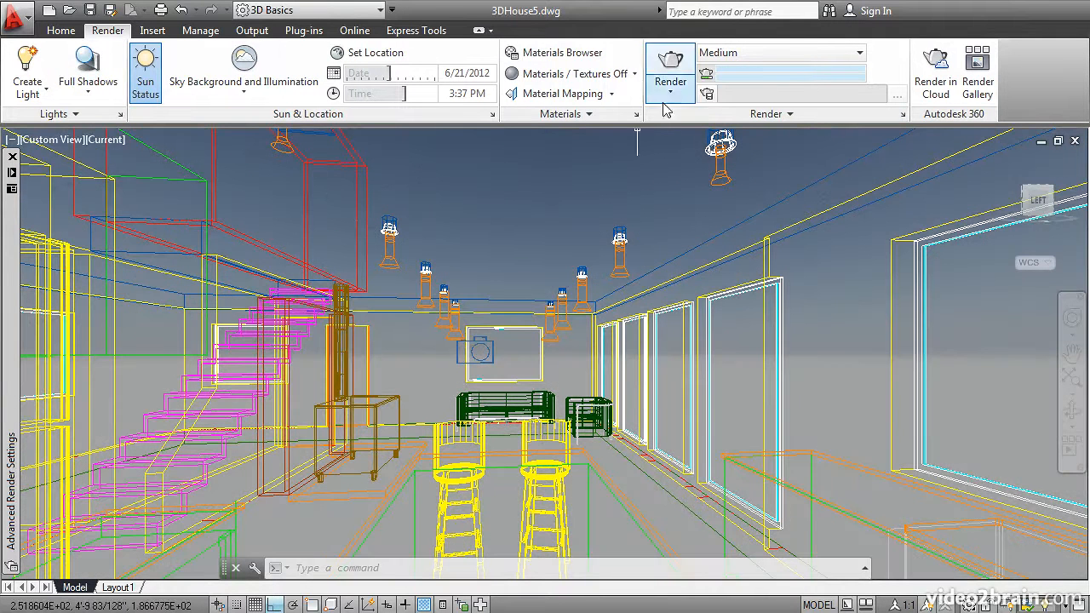
# Step: Render the kitchen view with the Medium preset and close the render window
pyautogui.click(687, 67)
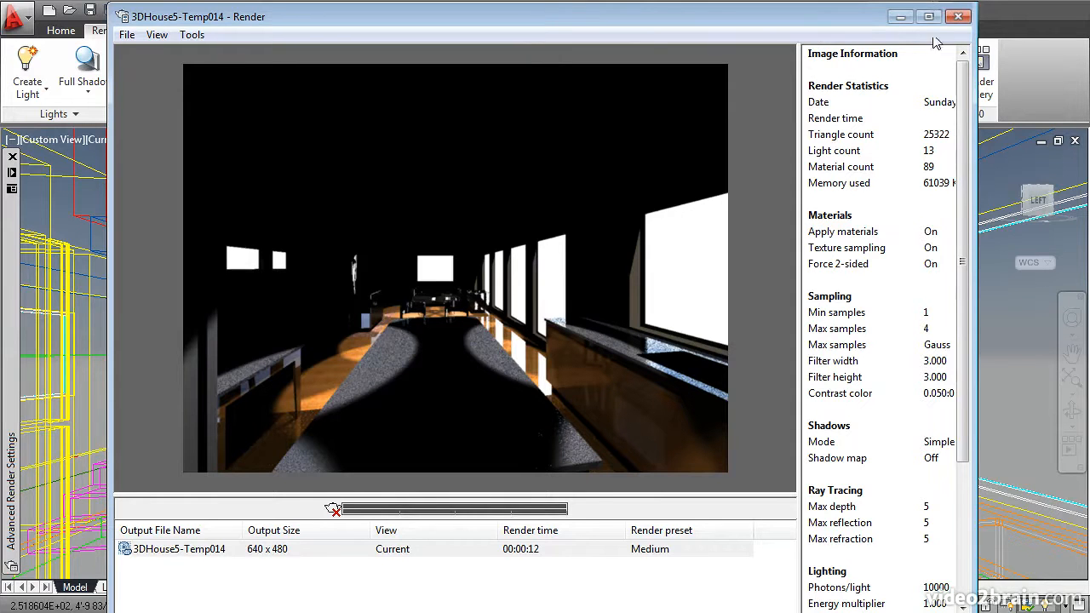
pyautogui.click(958, 16)
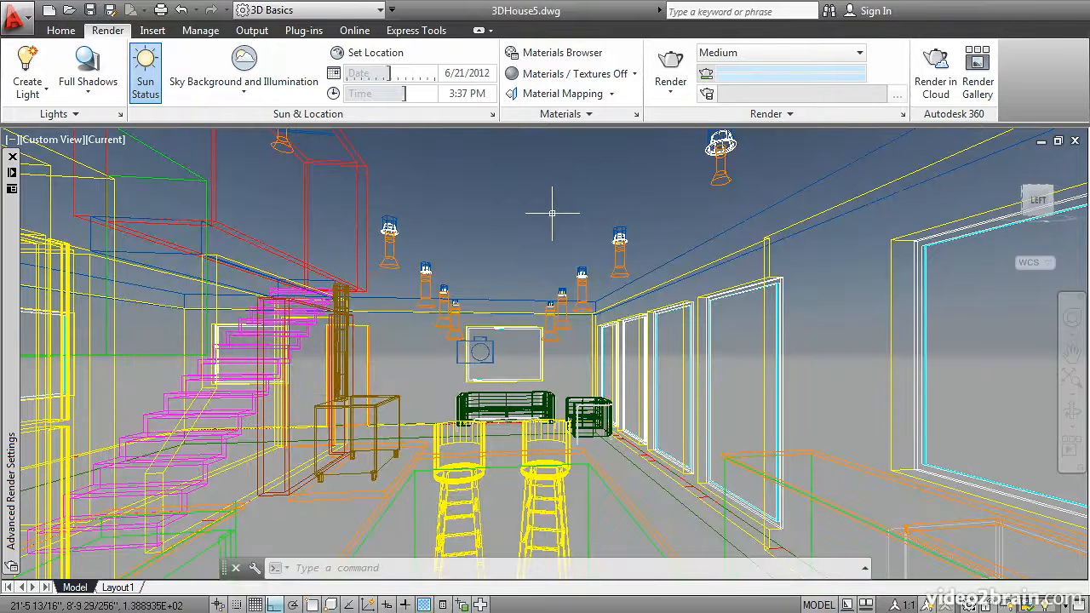
# Step: Turn on Global Illumination in the advanced render settings (RPREF) and render the kitchen view again
pyautogui.write('RPREf')
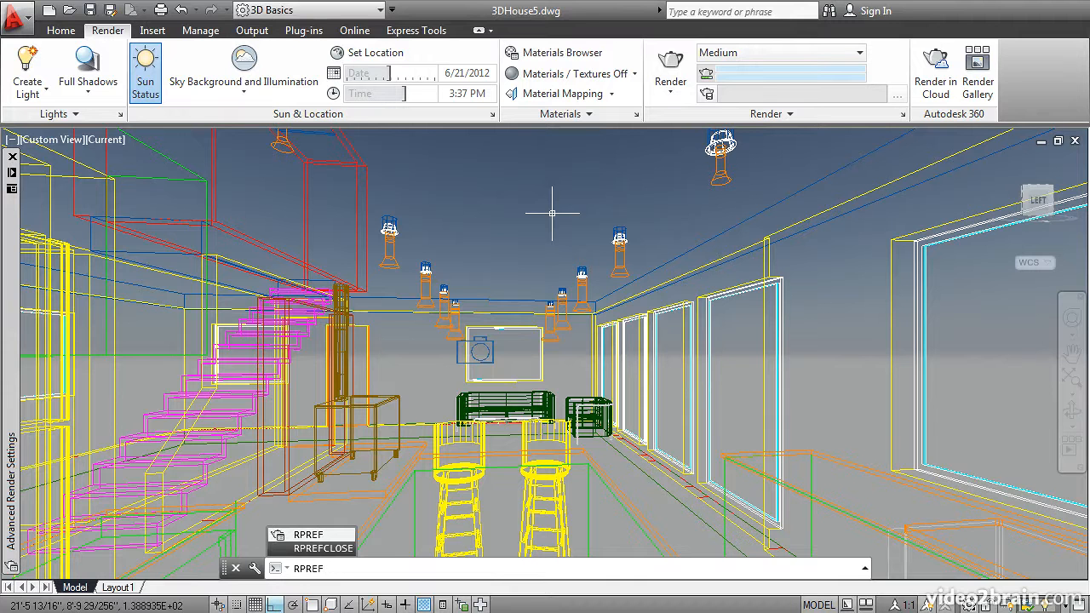
pyautogui.press('Return')
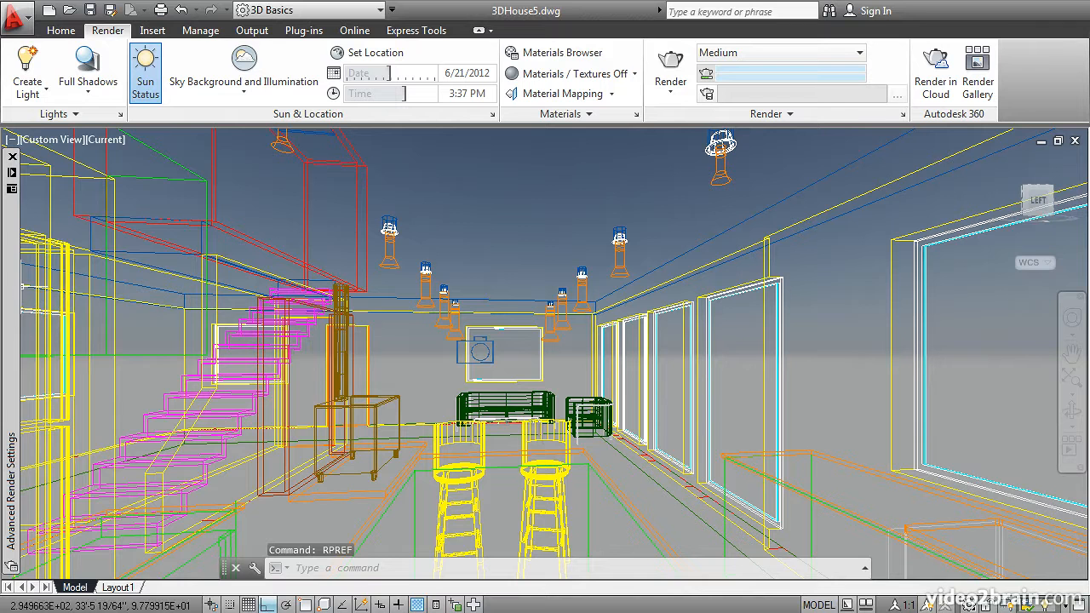
pyautogui.moveTo(12, 286)
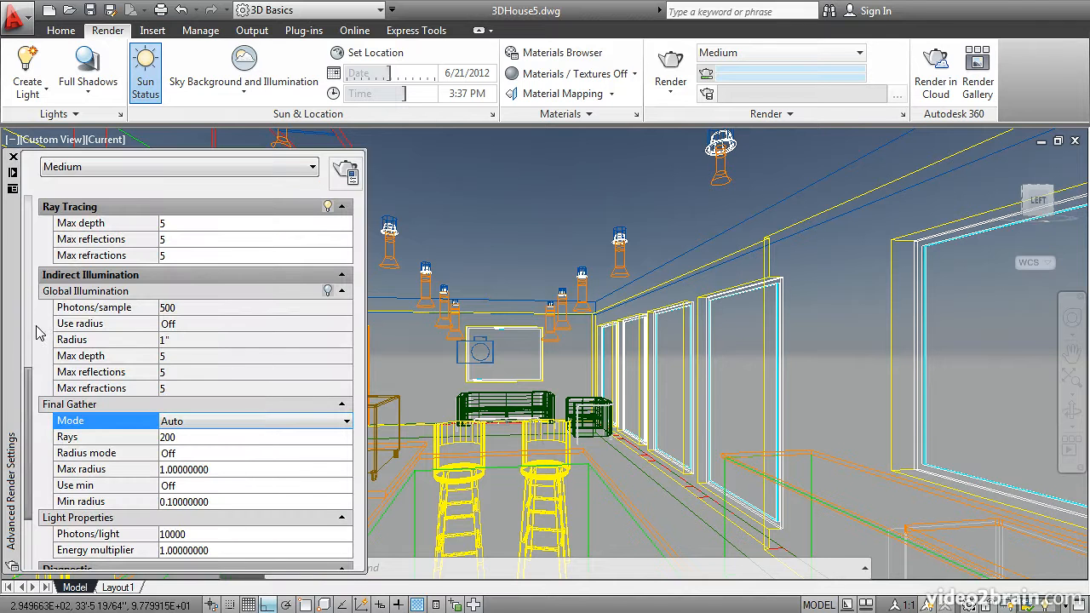
pyautogui.moveTo(32, 383); pyautogui.dragTo(28, 356)
pyautogui.scroll(-3, 28, 356)
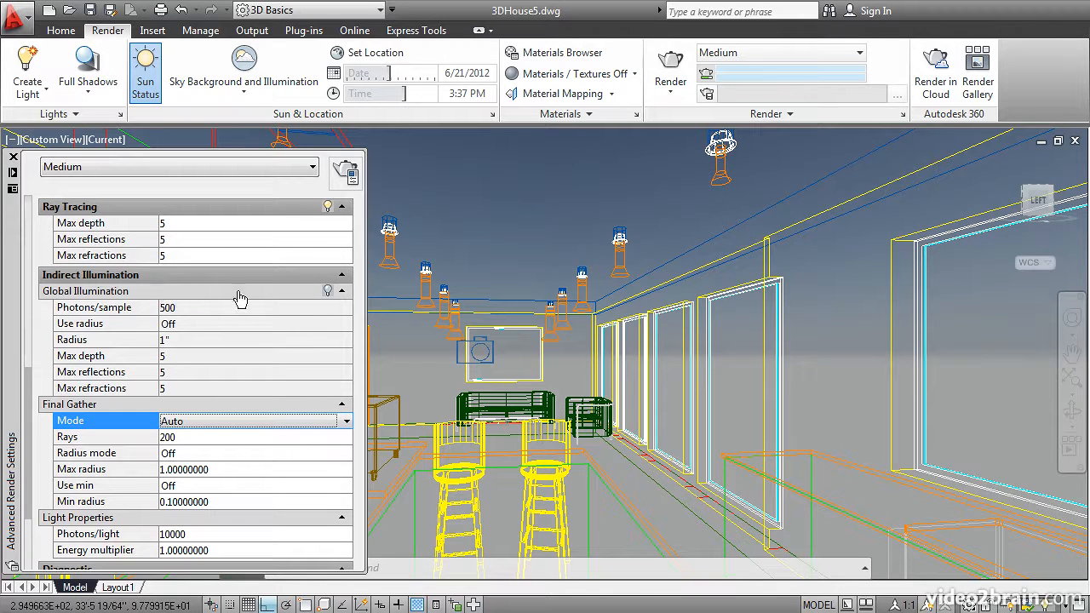
pyautogui.click(328, 292)
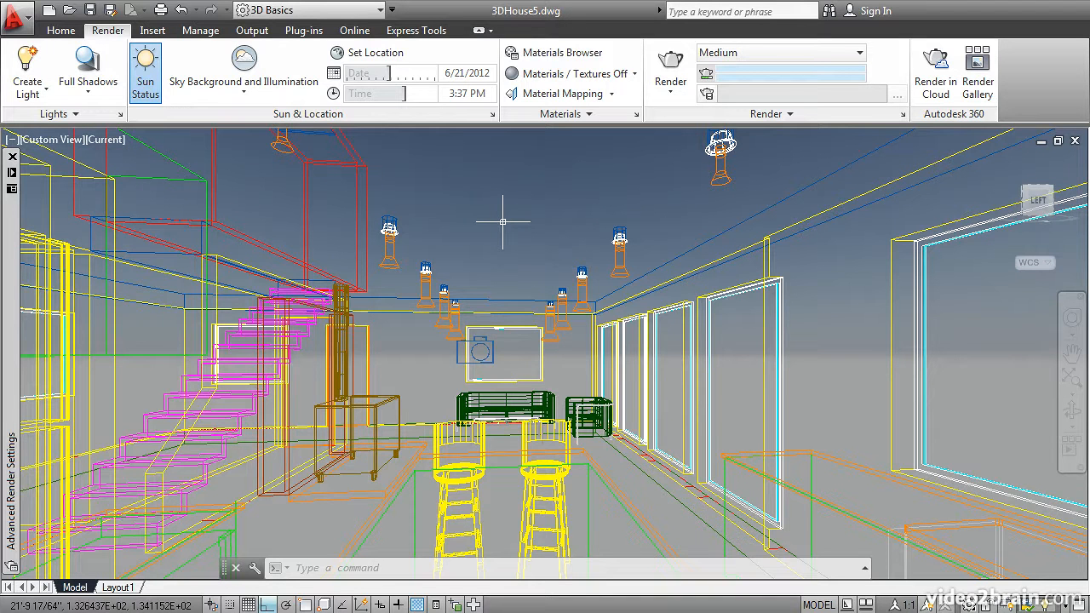
pyautogui.click(664, 67)
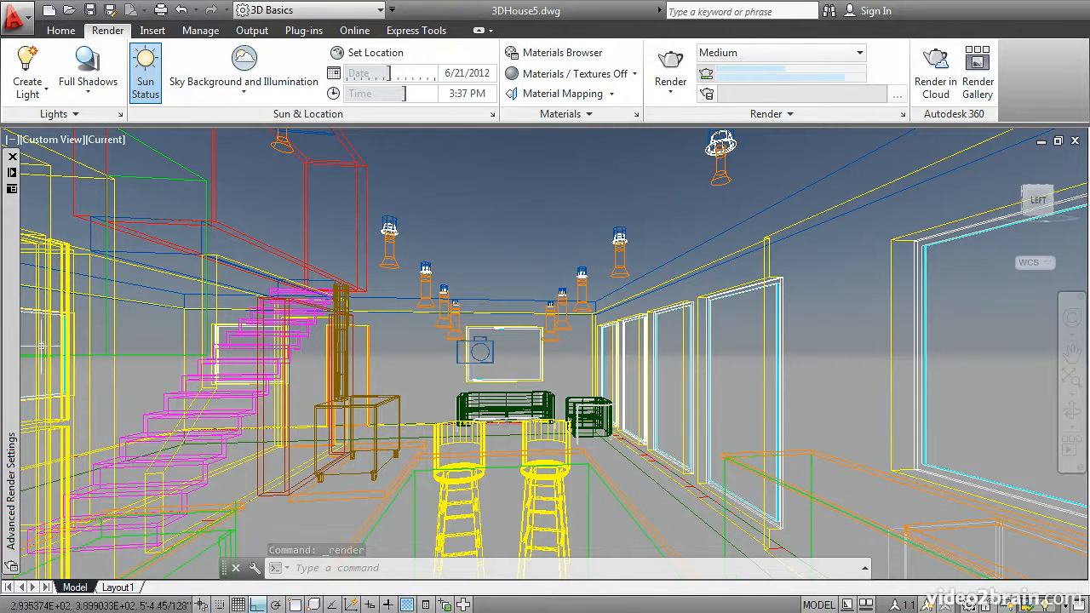
# Step: Set the Exposure Type in the render context settings to Logarithmic
pyautogui.moveTo(19, 332)
pyautogui.moveTo(18, 372); pyautogui.dragTo(32, 202)
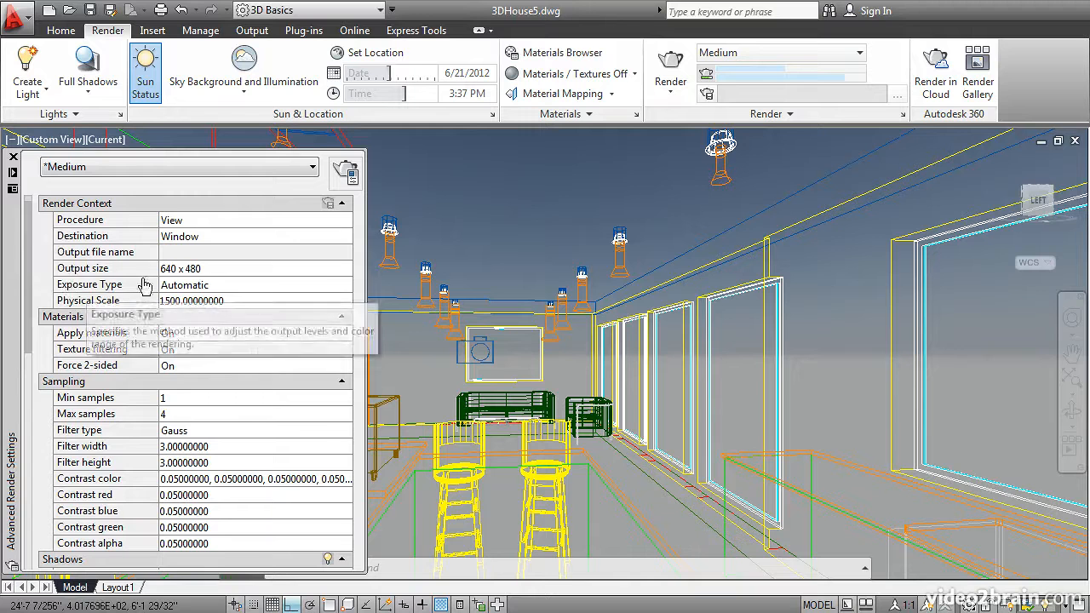
pyautogui.click(194, 291)
pyautogui.click(195, 294)
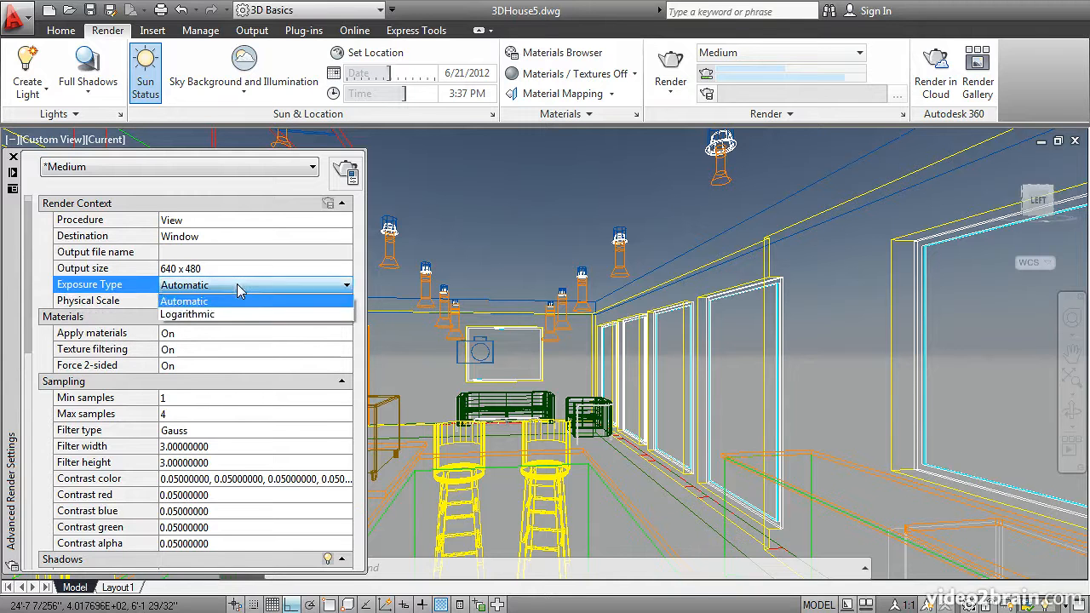
pyautogui.click(195, 314)
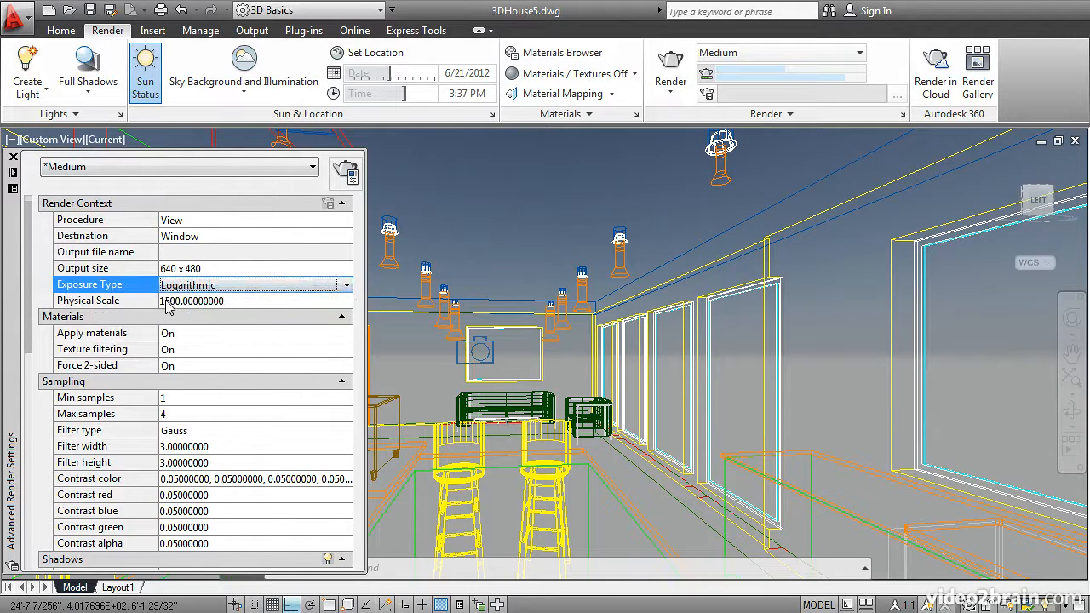
# Step: Adjust the rendered exposure by setting Exterior Daylight to Off
pyautogui.click(749, 116)
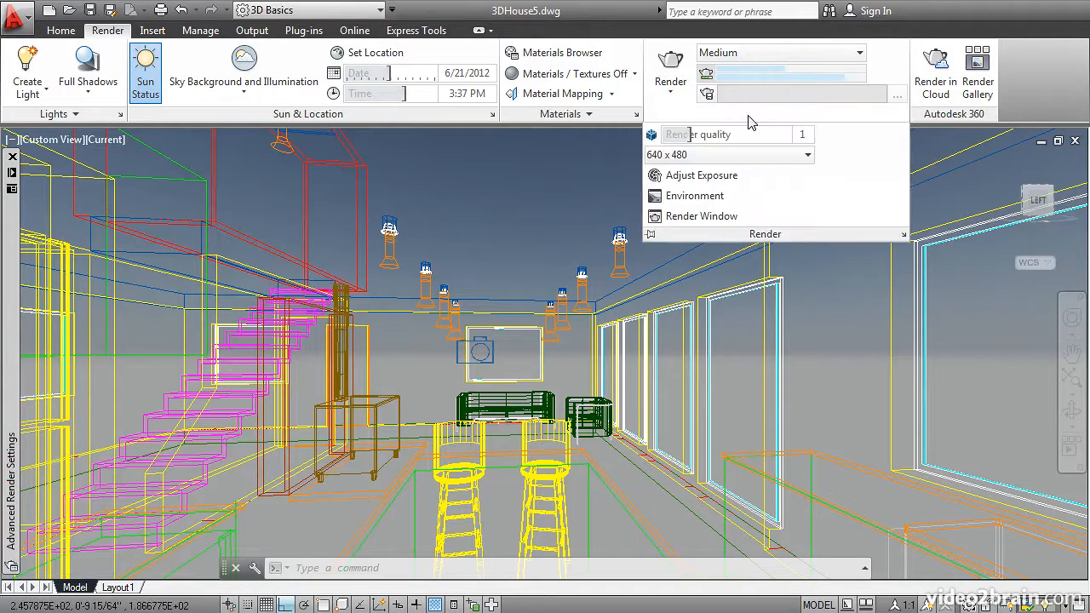
pyautogui.click(695, 176)
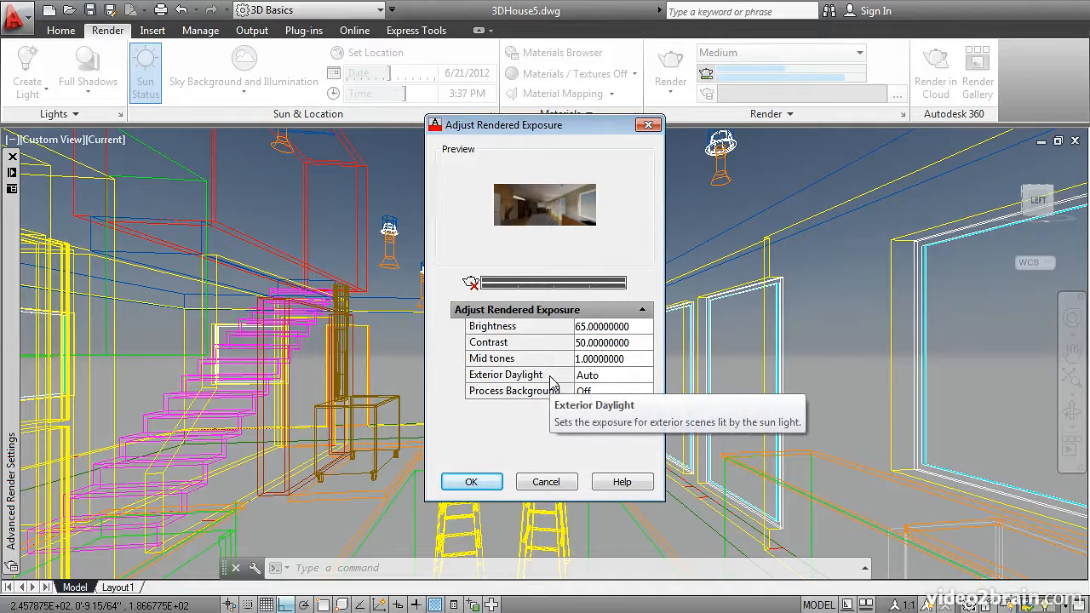
pyautogui.click(610, 377)
pyautogui.click(646, 376)
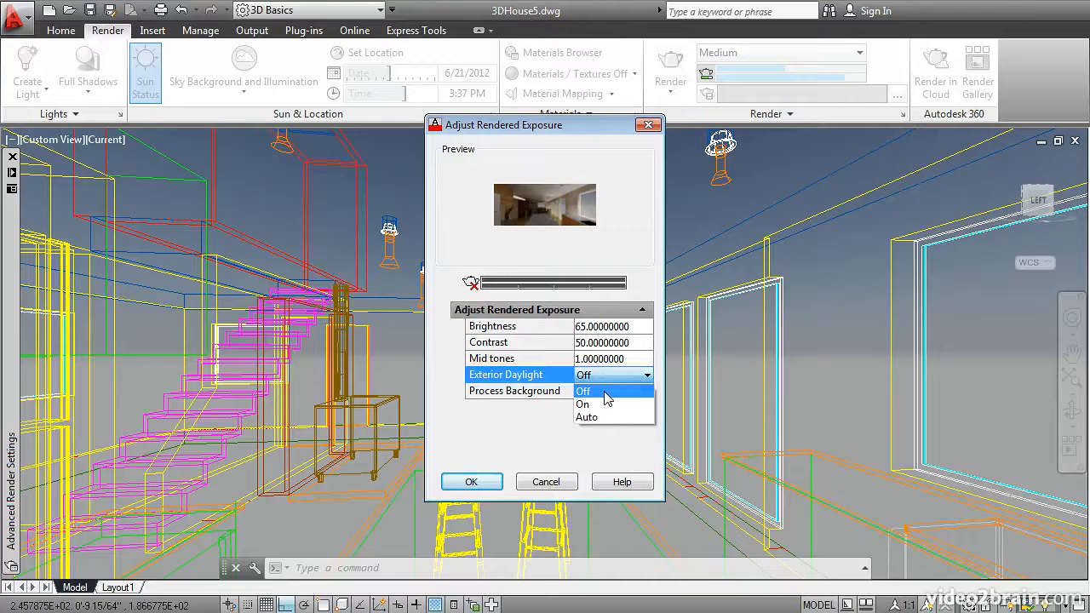
pyautogui.click(607, 393)
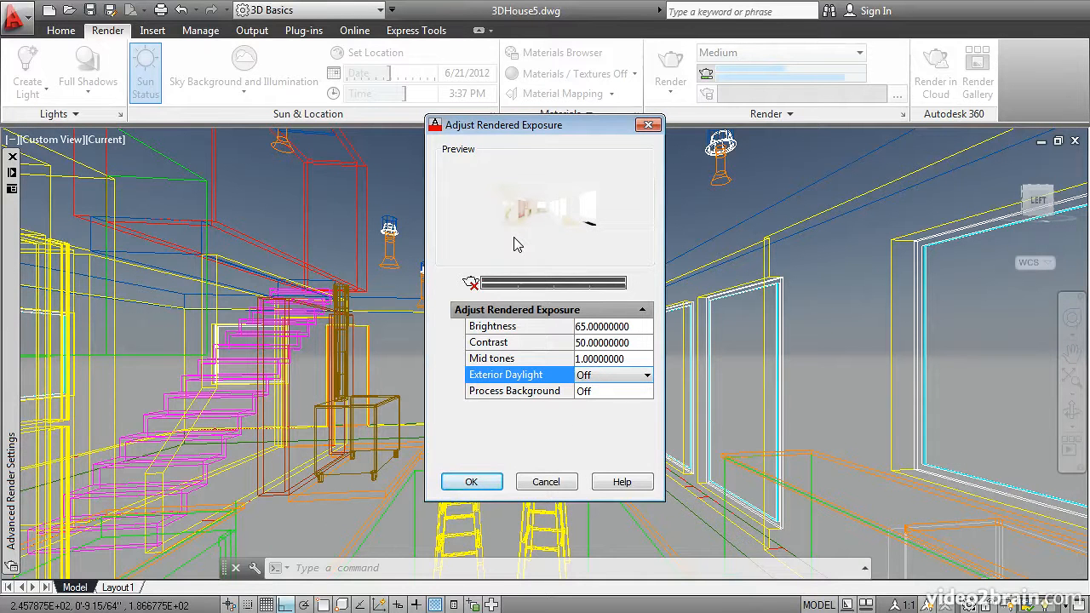
# Step: Set the rendered exposure's Brightness to 35 and check the preview
pyautogui.click(579, 328)
pyautogui.click(587, 327)
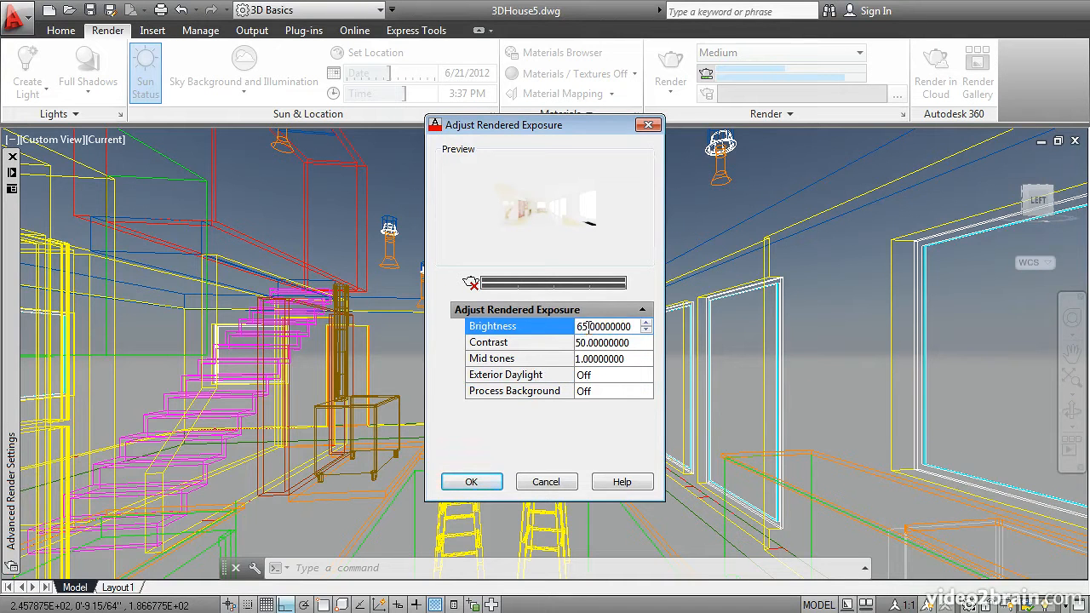
pyautogui.moveTo(588, 327); pyautogui.dragTo(575, 329)
pyautogui.write('35')
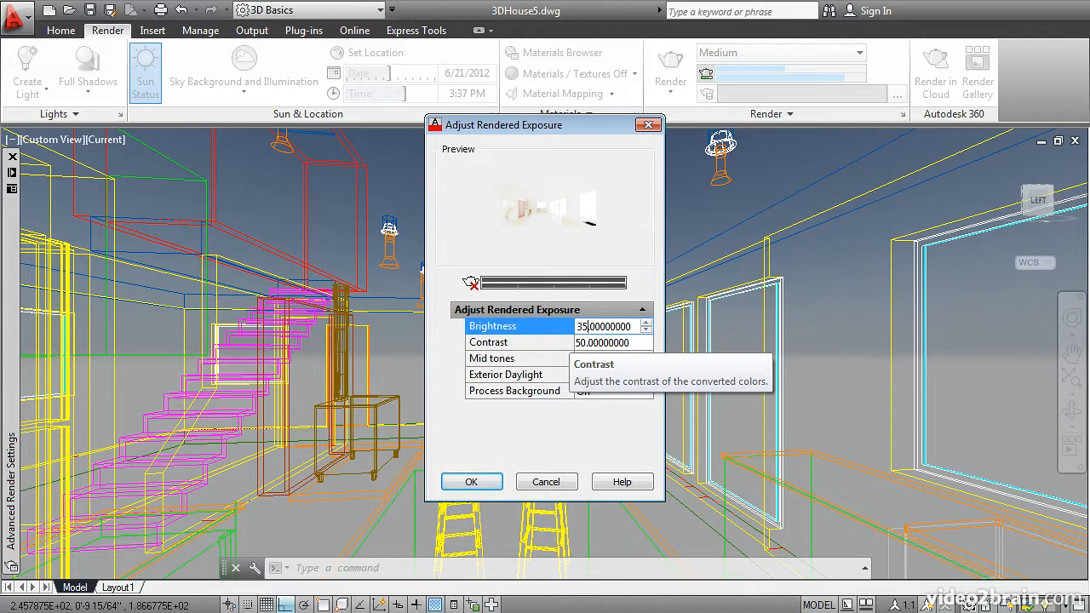
pyautogui.click(572, 342)
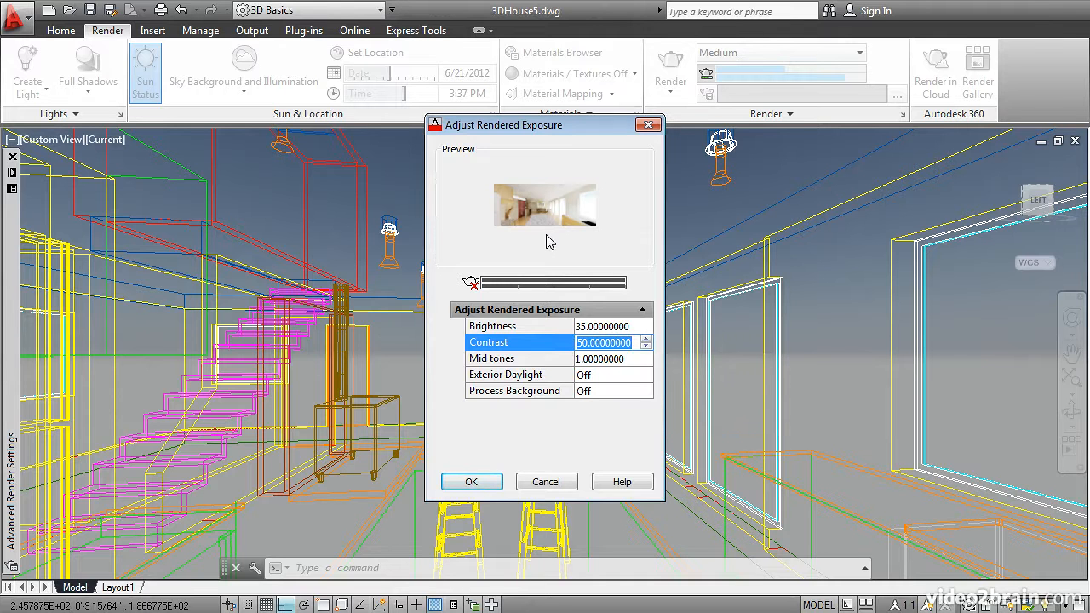
# Step: Set the rendered exposure's Brightness to 25 and accept the exposure settings
pyautogui.click(582, 326)
pyautogui.click(582, 326)
pyautogui.moveTo(582, 330); pyautogui.dragTo(575, 342)
pyautogui.write('2')
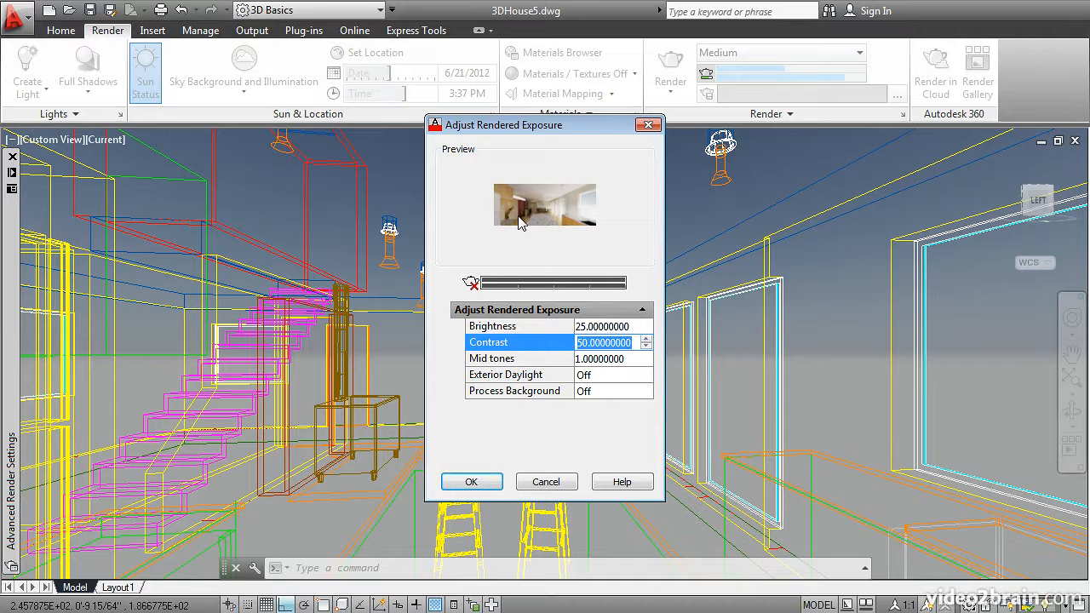
pyautogui.click(481, 486)
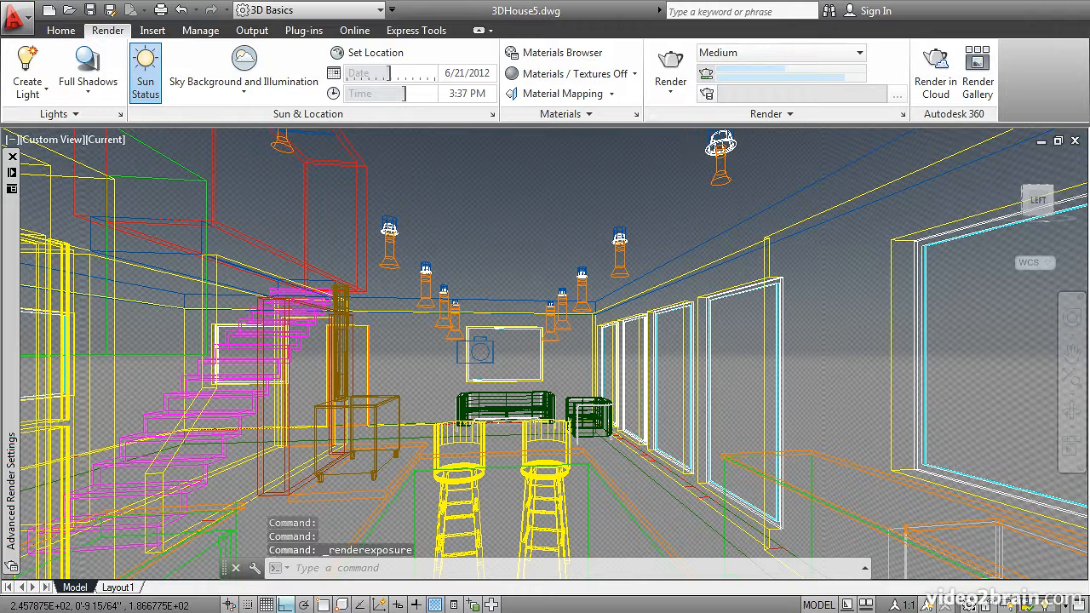
# Step: Render the kitchen view with the adjusted exposure and close the render window
pyautogui.click(671, 68)
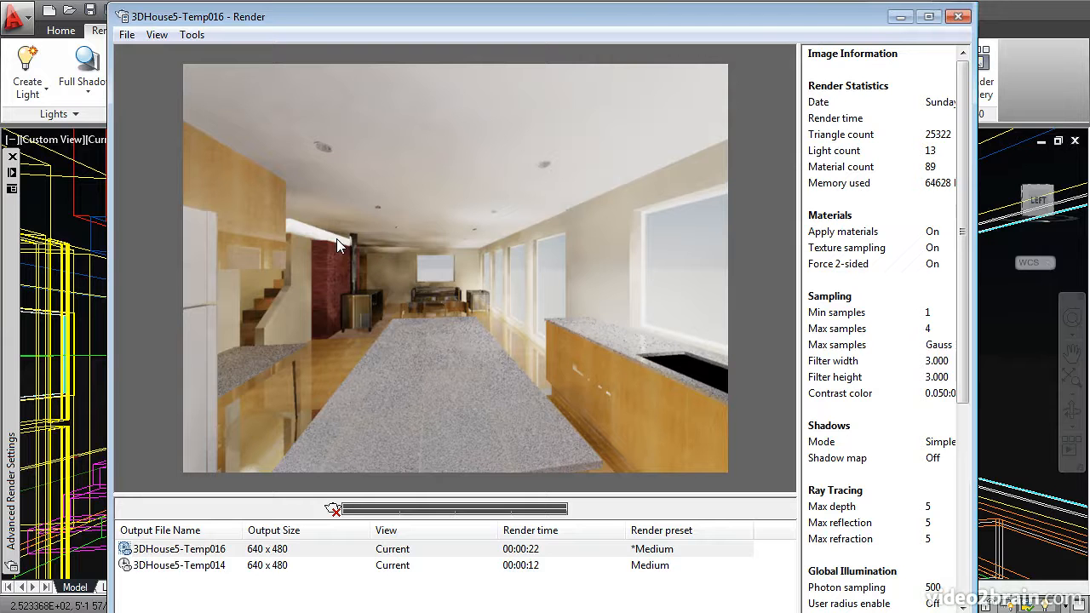
pyautogui.click(957, 17)
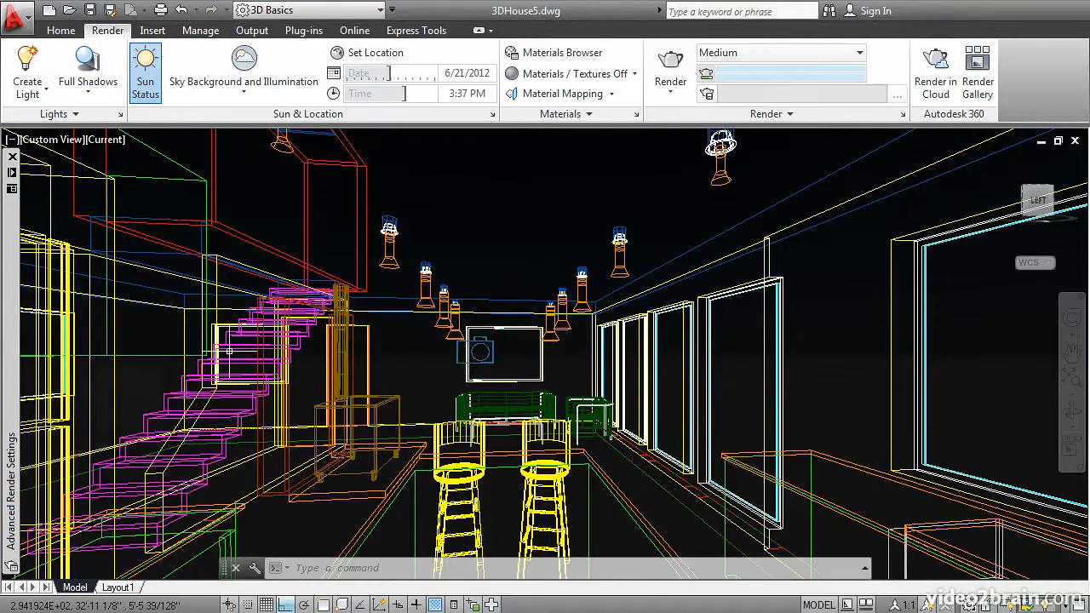
# Step: In the advanced render settings, turn on Use radius for Global Illumination and set its Radius to 1'
pyautogui.moveTo(10, 367)
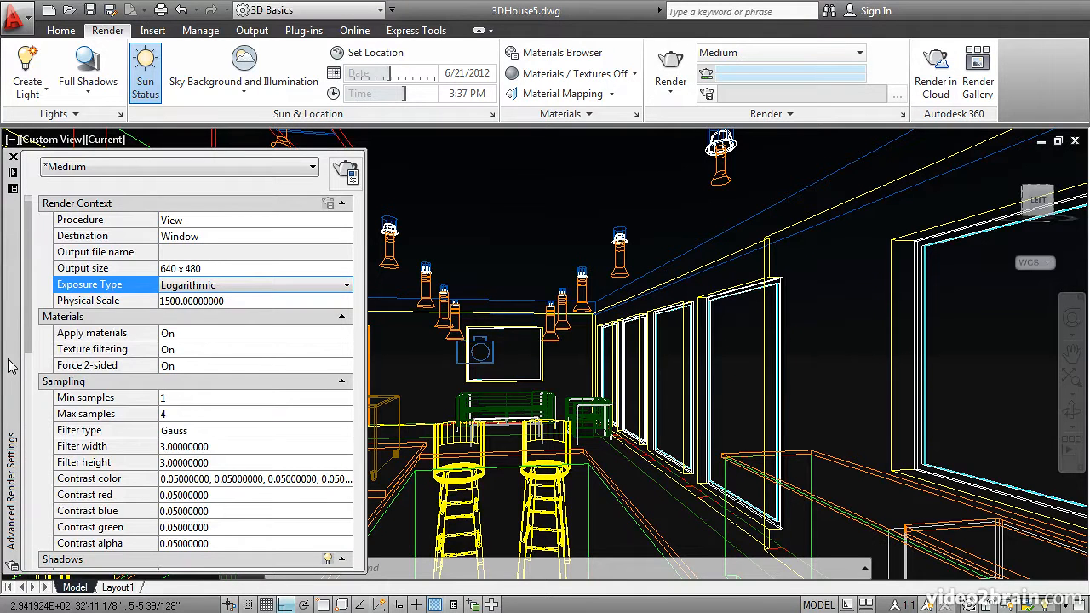
pyautogui.scroll(-5, 13, 396)
pyautogui.scroll(-6, 13, 409)
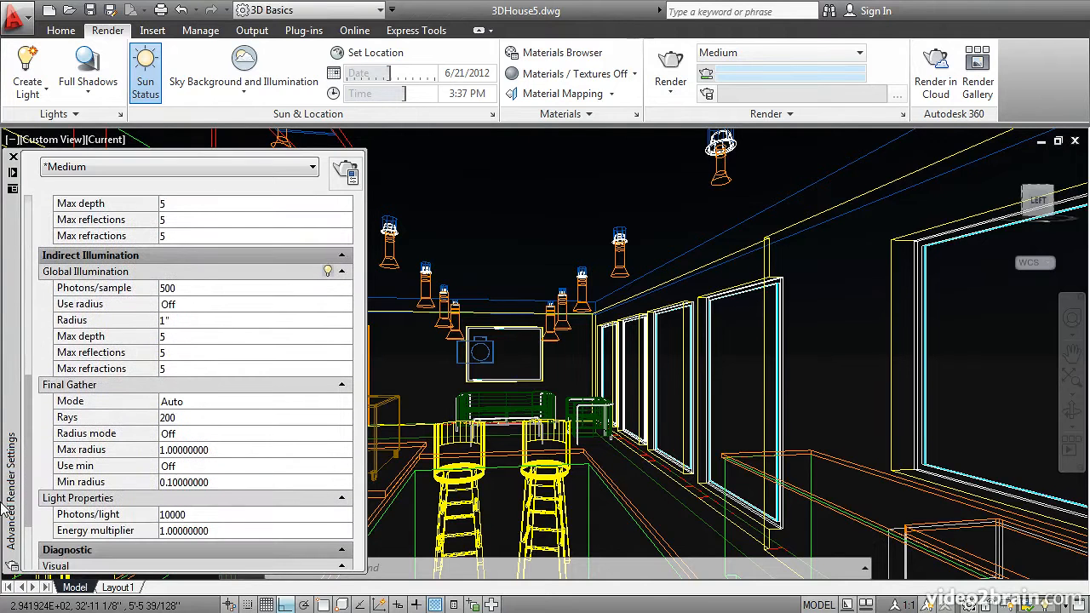
pyautogui.moveTo(73, 310)
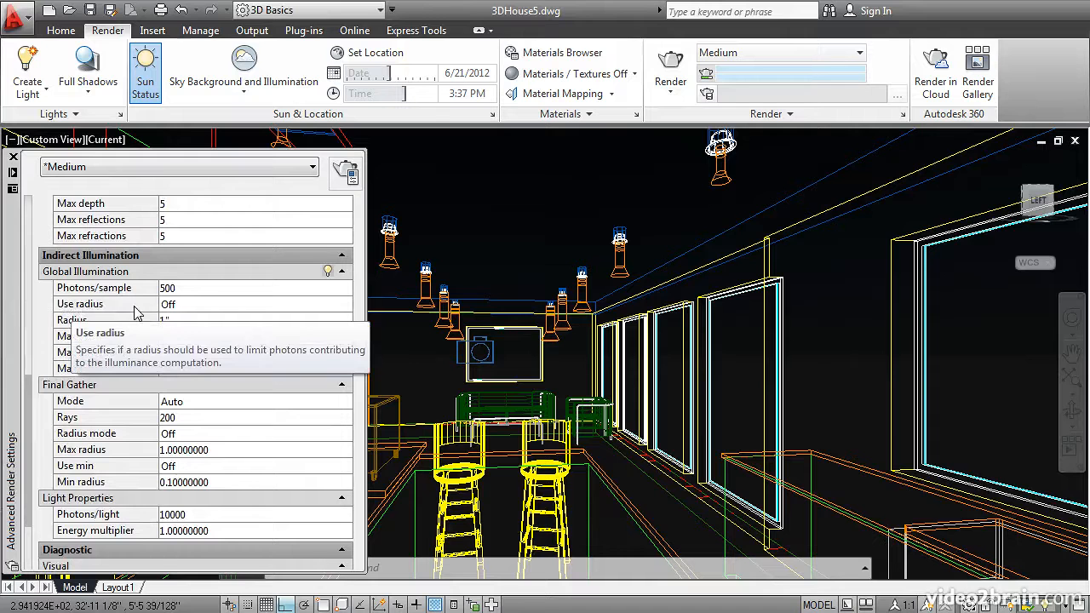
pyautogui.click(184, 307)
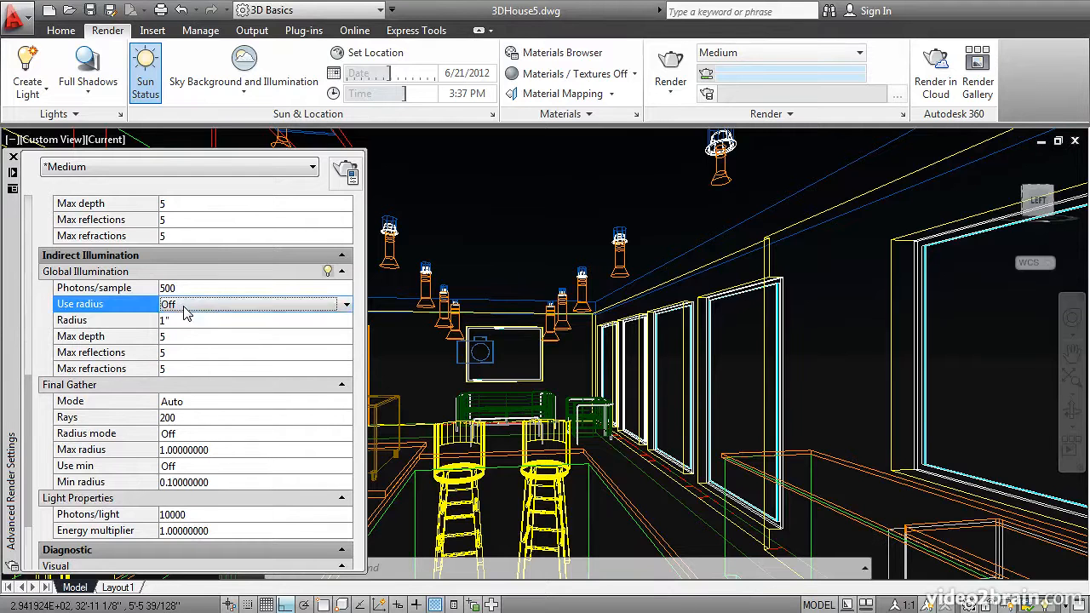
pyautogui.click(191, 307)
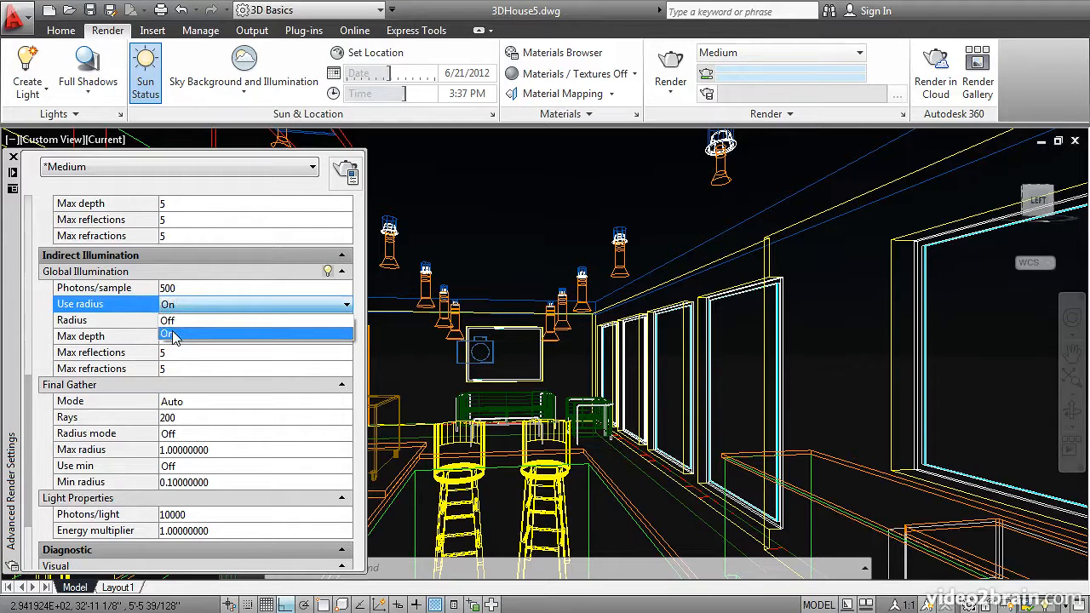
pyautogui.click(174, 334)
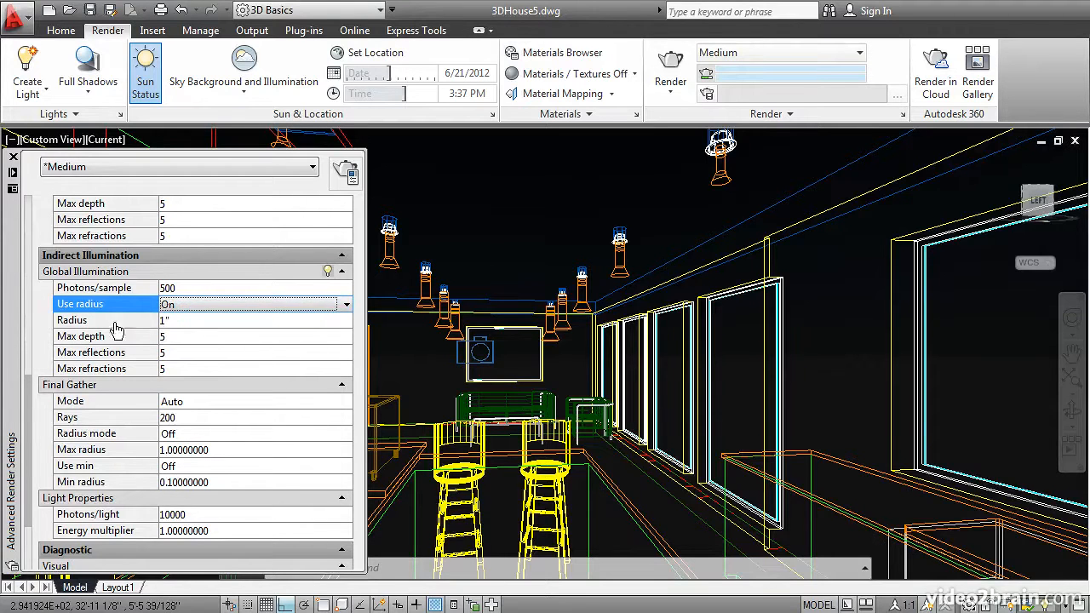
pyautogui.click(167, 320)
pyautogui.write("1'")
pyautogui.click(181, 332)
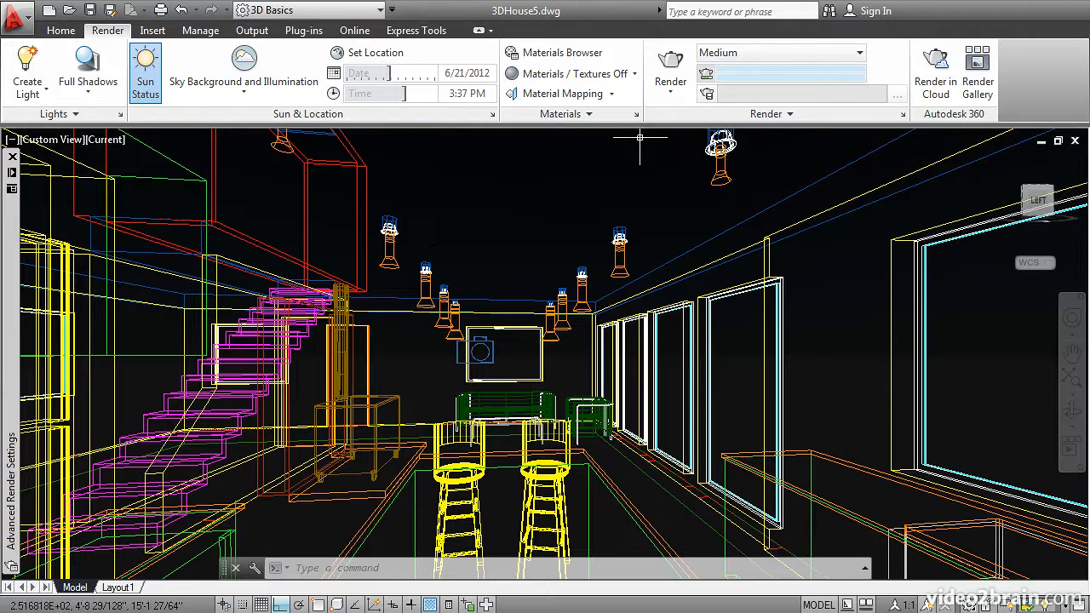
# Step: Test-render a rectangular region of the viewport around the top of the stairs and the adjacent ceiling
pyautogui.click(684, 92)
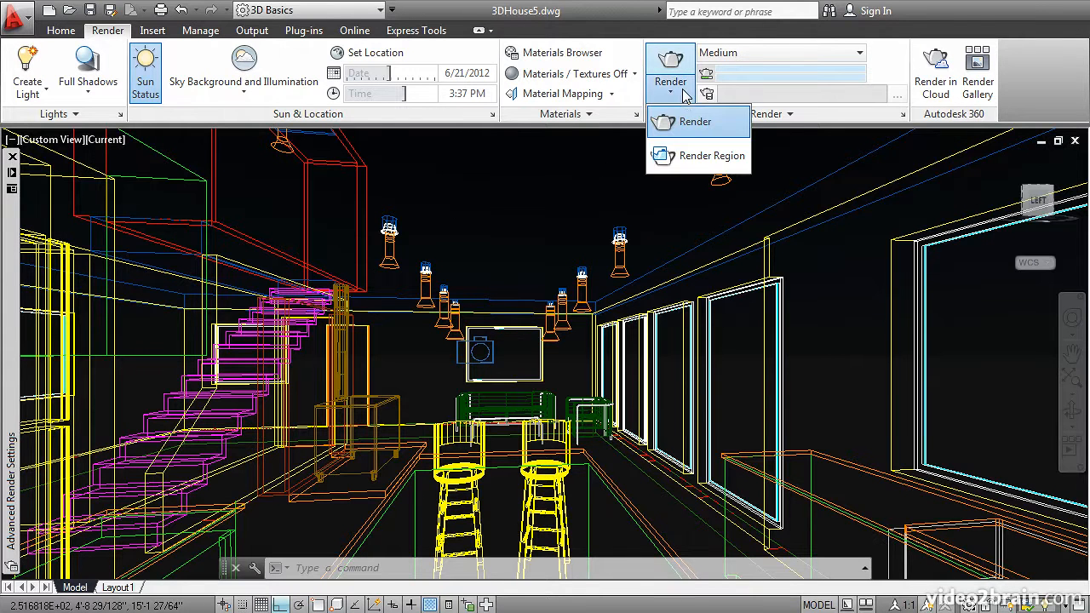
pyautogui.click(694, 159)
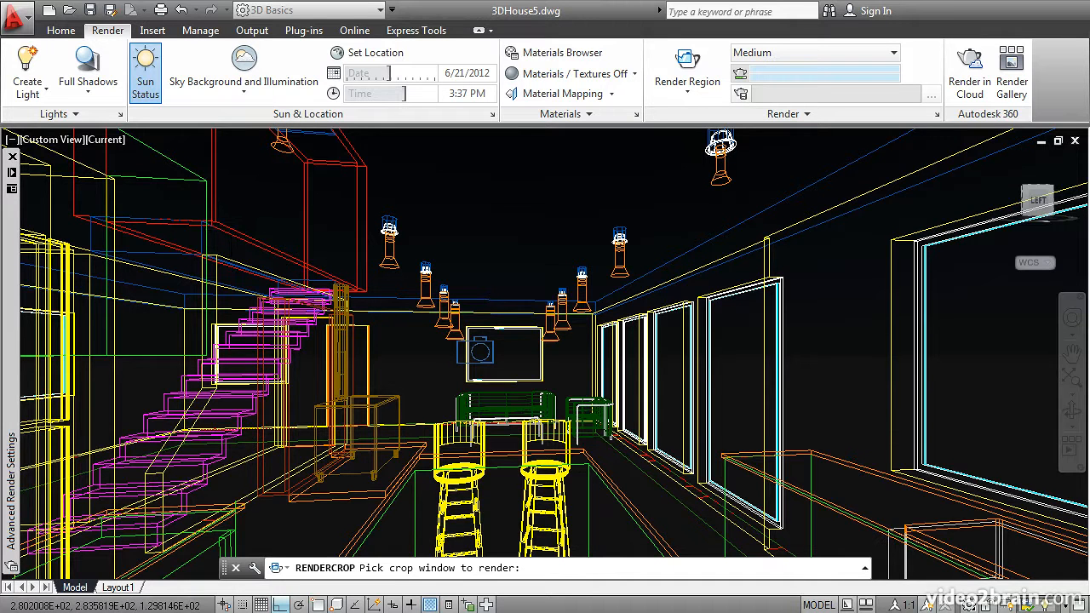
pyautogui.click(231, 228)
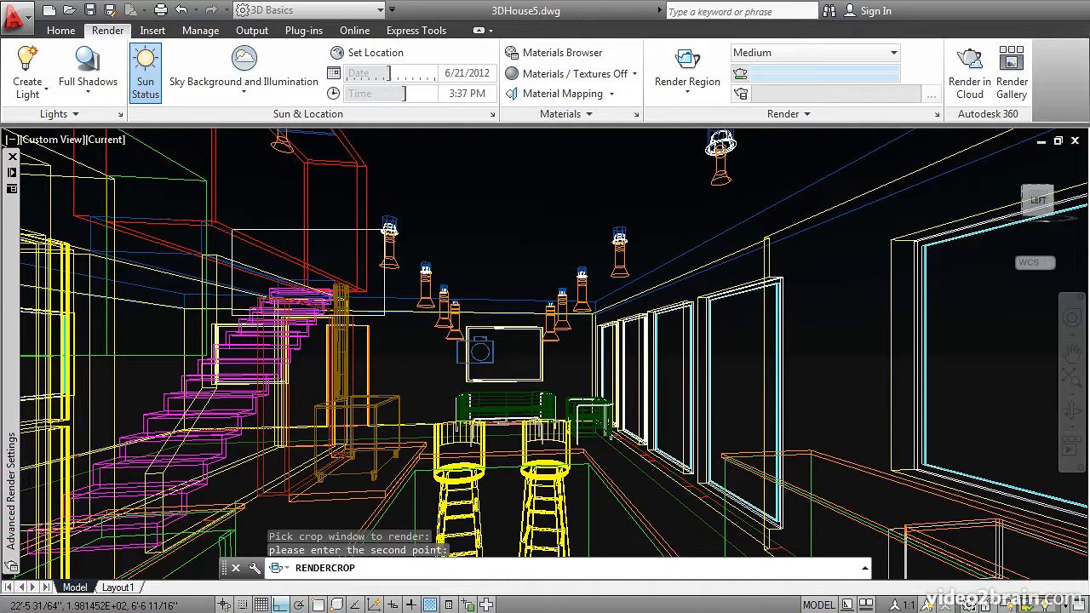
pyautogui.click(385, 321)
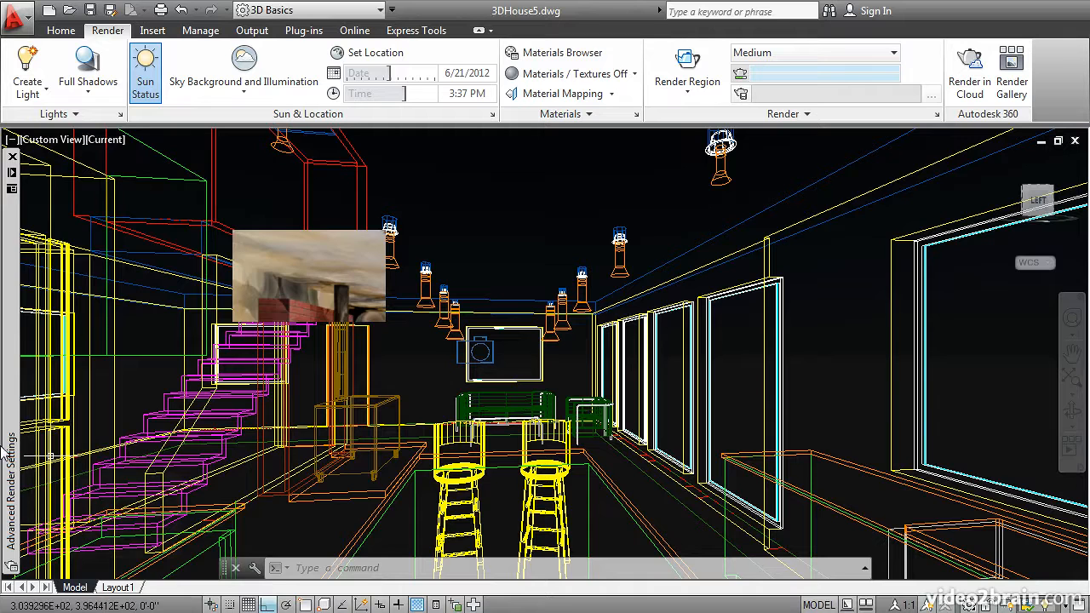
# Step: Change the Final Gather mode in the advanced render settings
pyautogui.moveTo(10, 456)
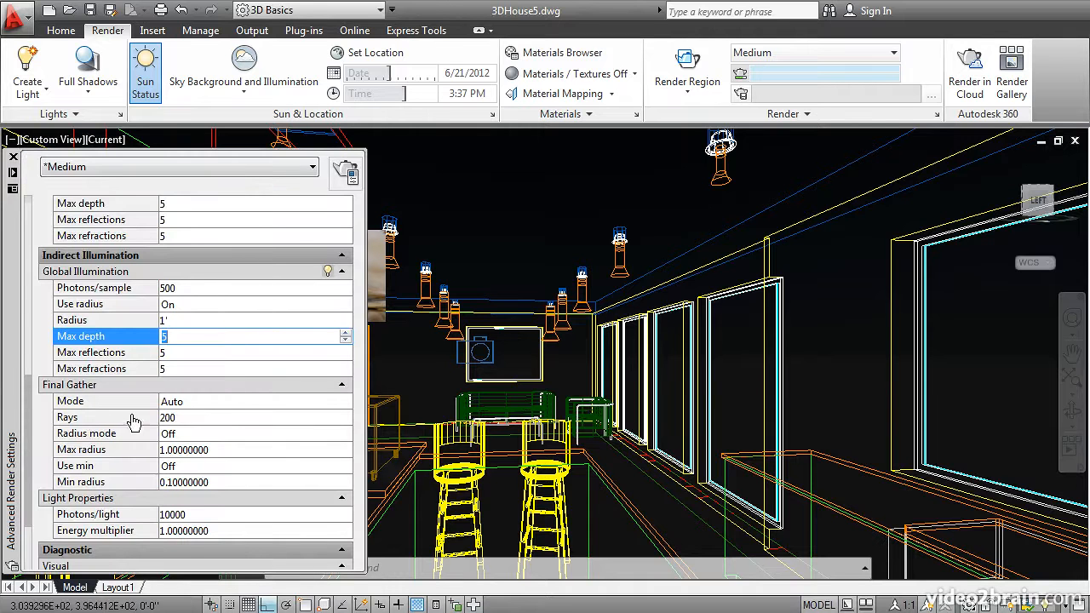
pyautogui.click(191, 409)
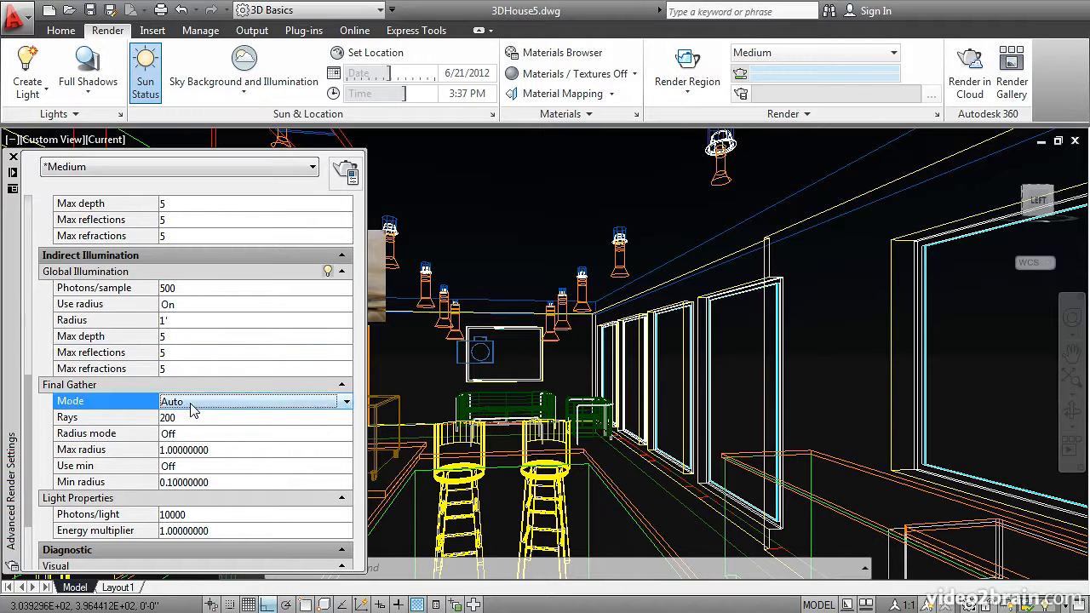
pyautogui.click(192, 409)
pyautogui.click(173, 432)
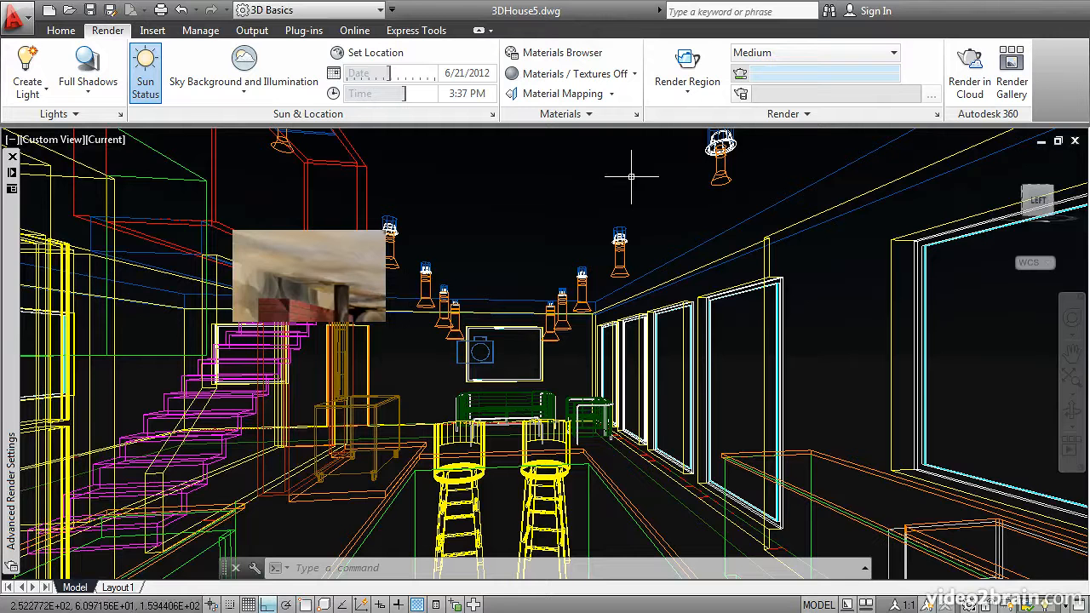
# Step: Render the region above the stairs again to check the effect of the changed Final Gather mode
pyautogui.click(677, 65)
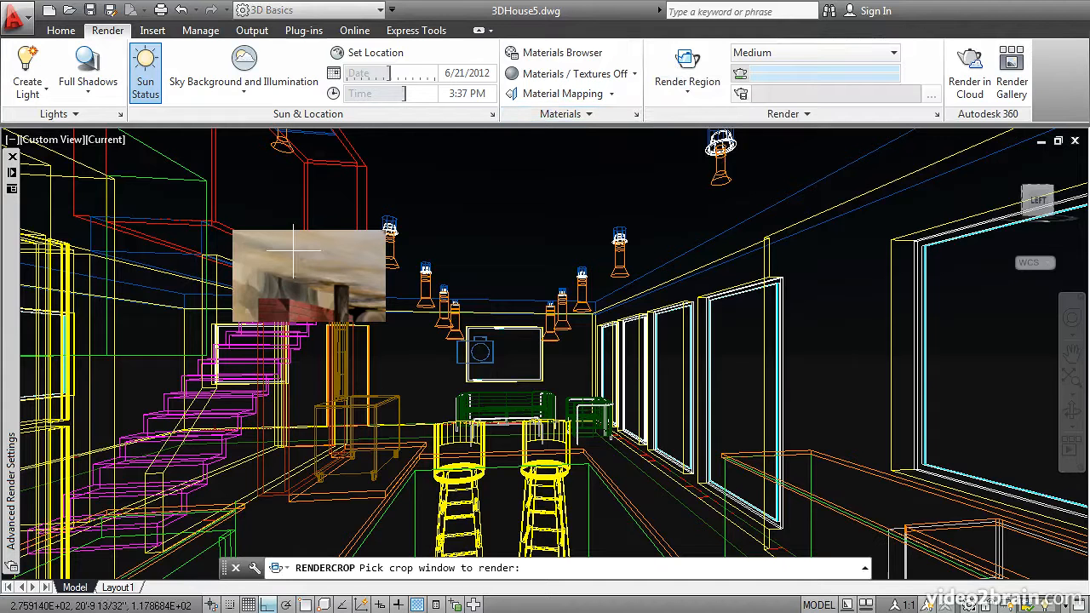
pyautogui.click(210, 219)
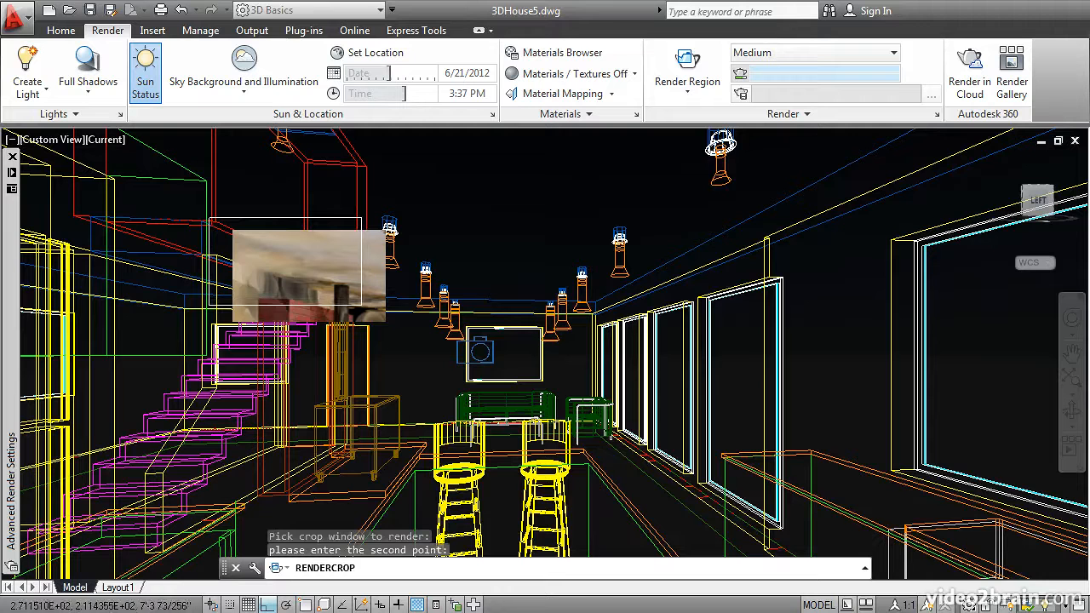
pyautogui.click(368, 320)
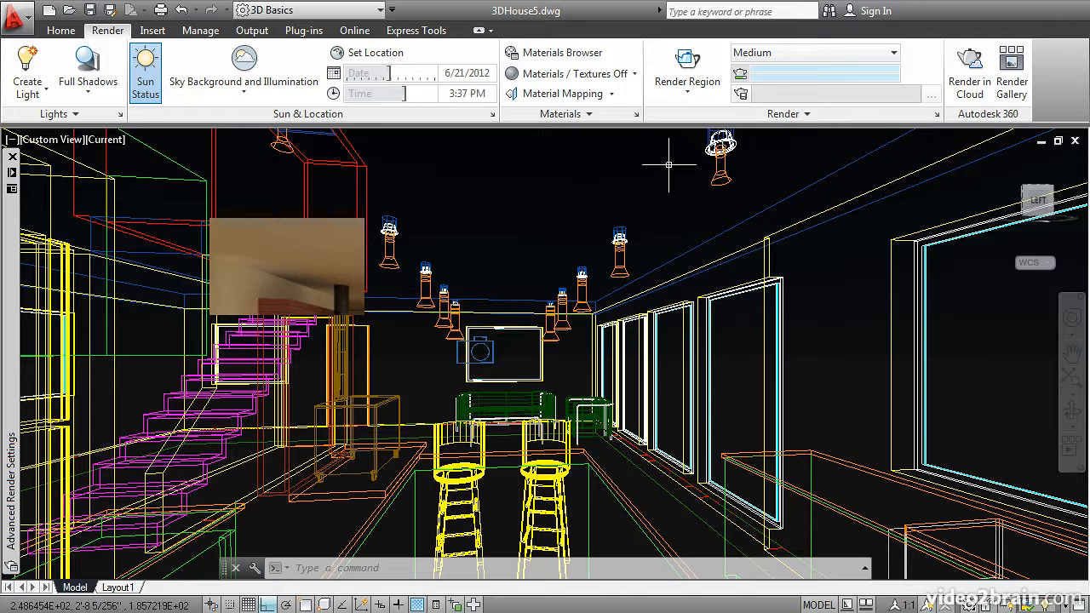
# Step: Render the full kitchen view and compare it with the two earlier renders in the output history
pyautogui.click(692, 99)
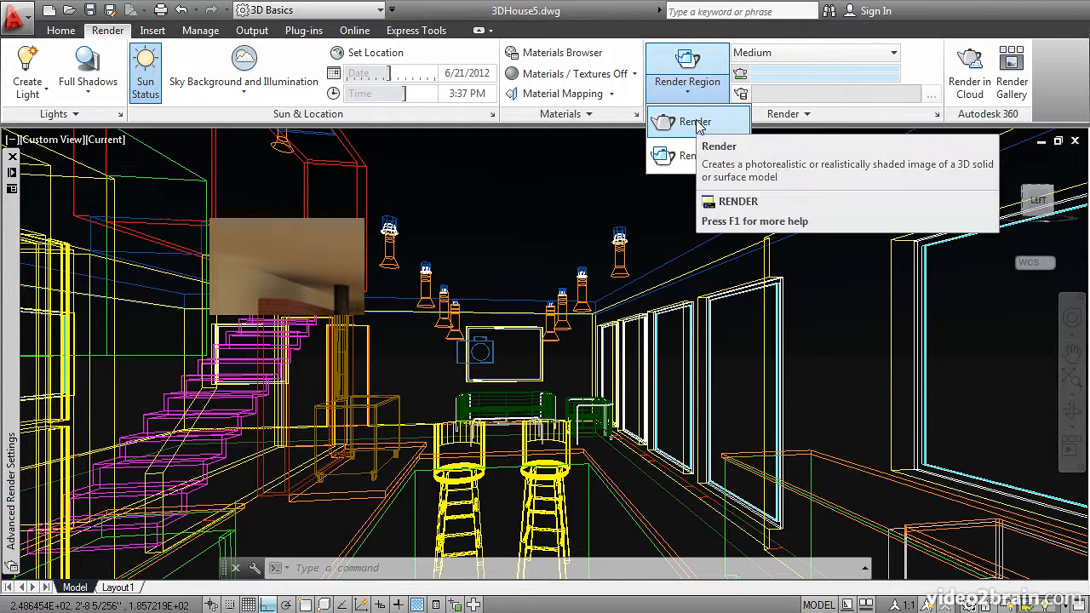
pyautogui.click(696, 122)
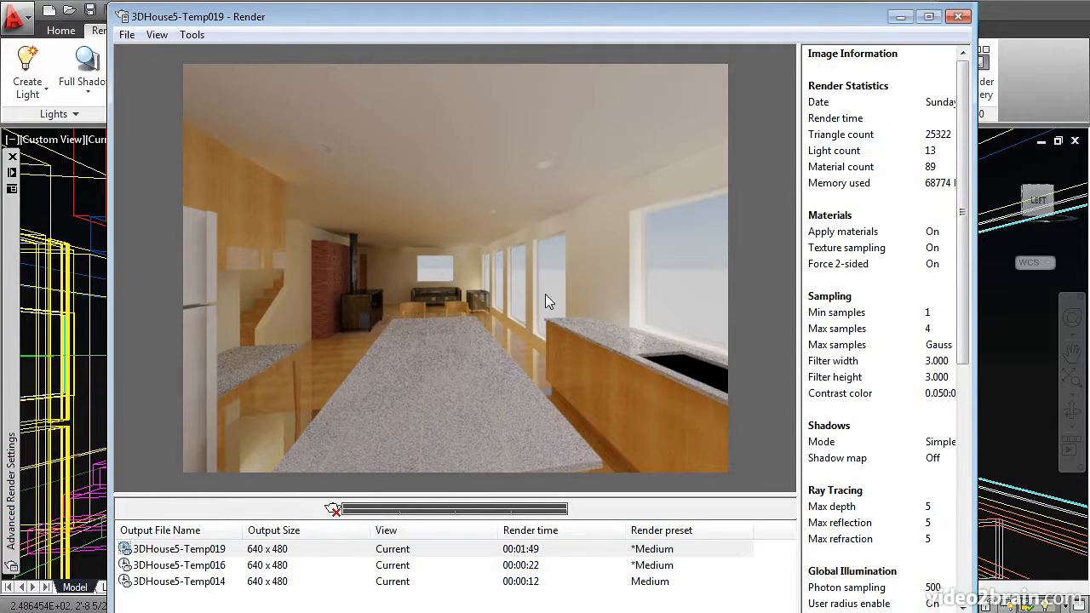
pyautogui.click(149, 567)
pyautogui.click(150, 584)
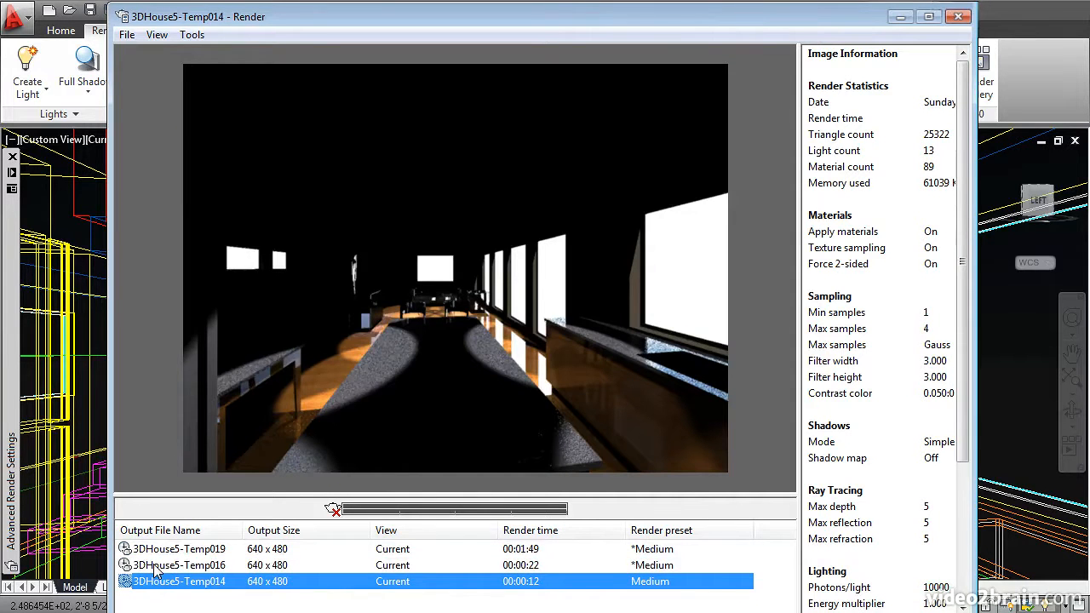
pyautogui.click(154, 566)
pyautogui.click(154, 550)
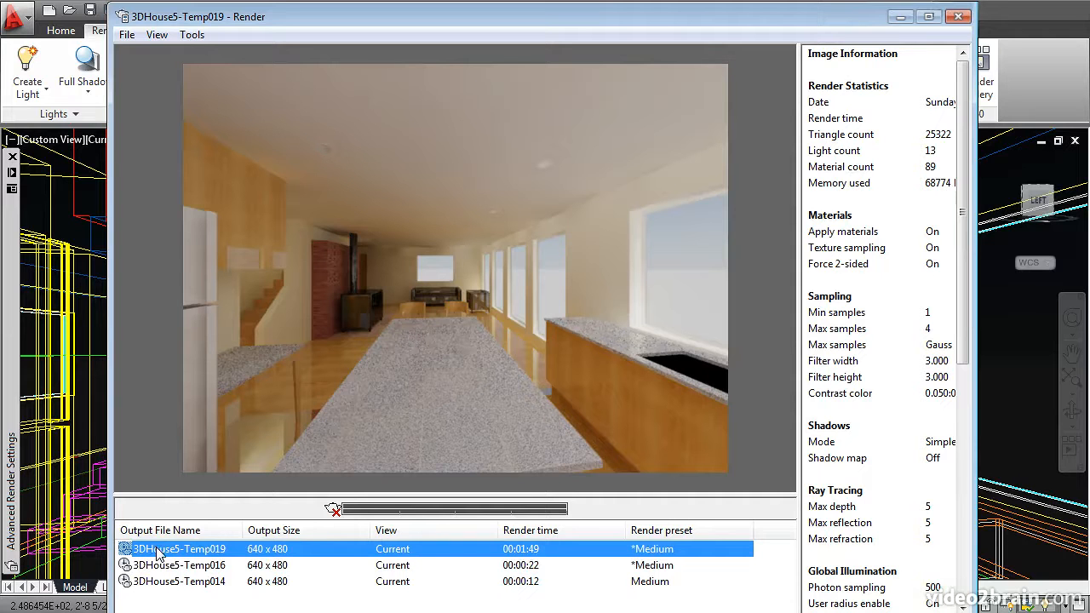
pyautogui.rightClick(157, 553)
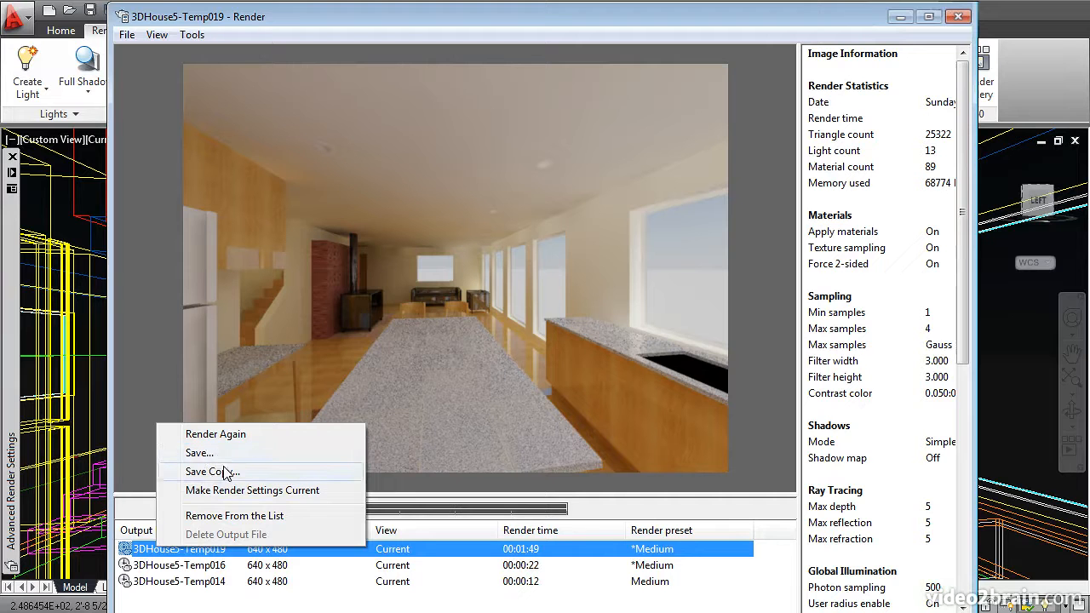
pyautogui.click(236, 600)
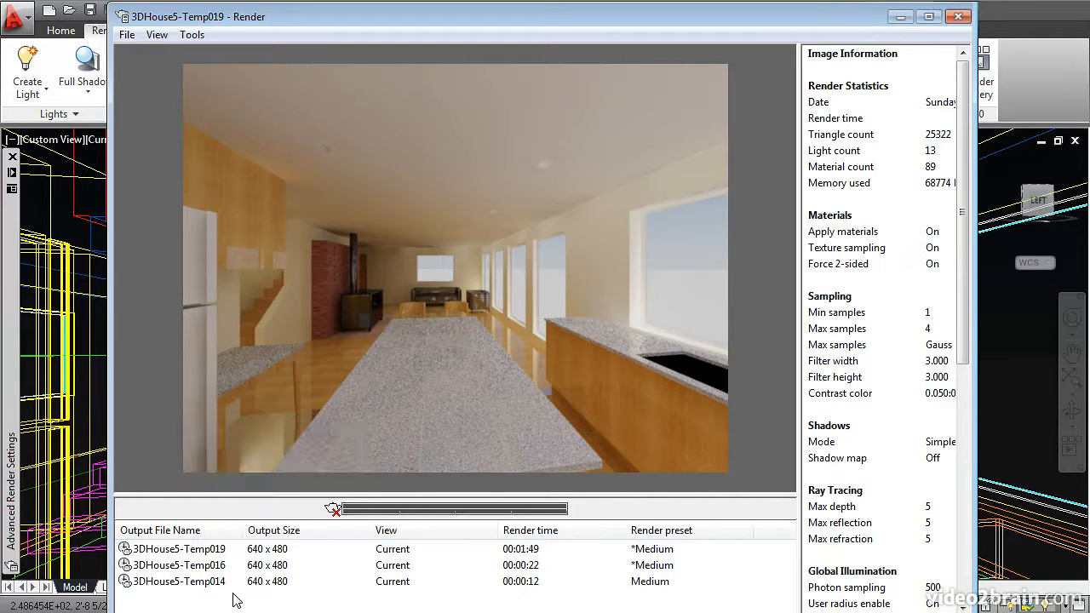